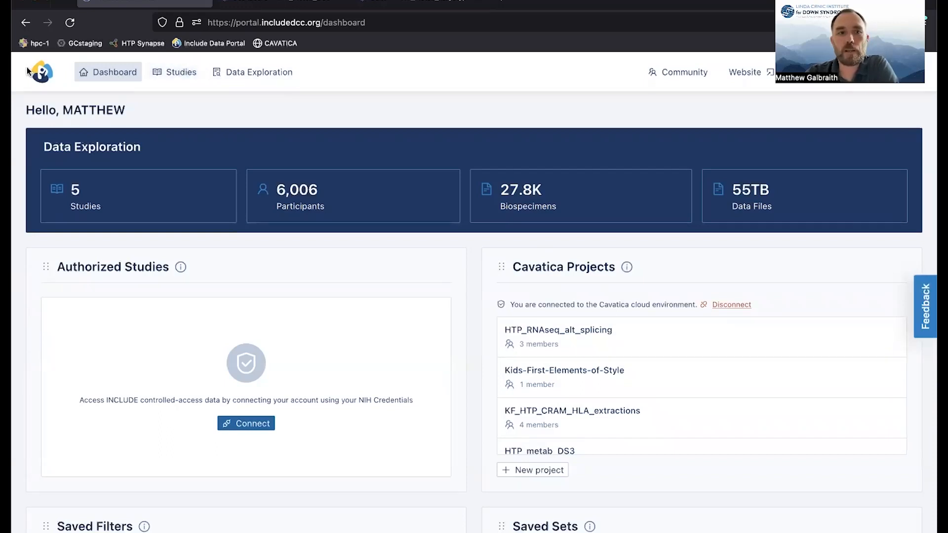
# Open the HTP study from the studies list, examine its description page, and return to the list.
pyautogui.click(179, 73)
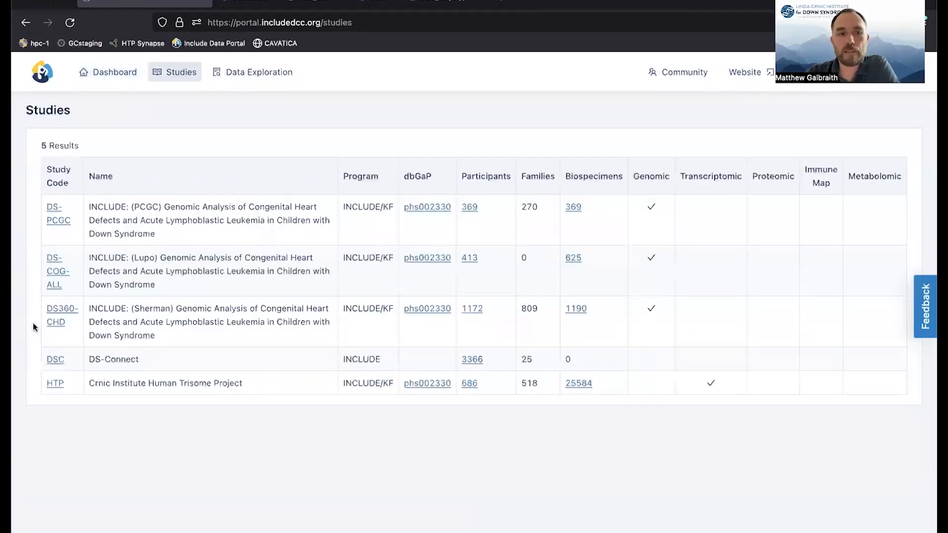
pyautogui.click(55, 387)
pyautogui.scroll(-5, 315, 277)
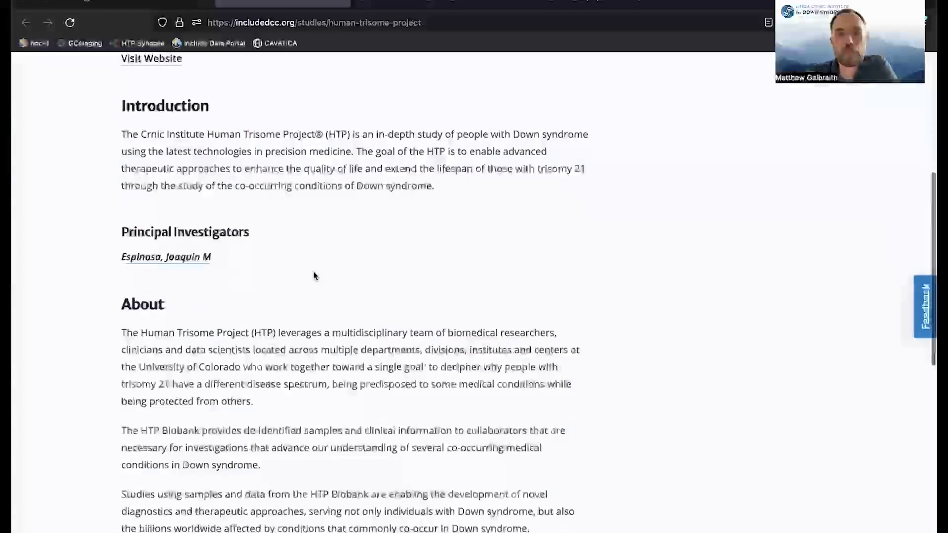
pyautogui.scroll(5, 315, 277)
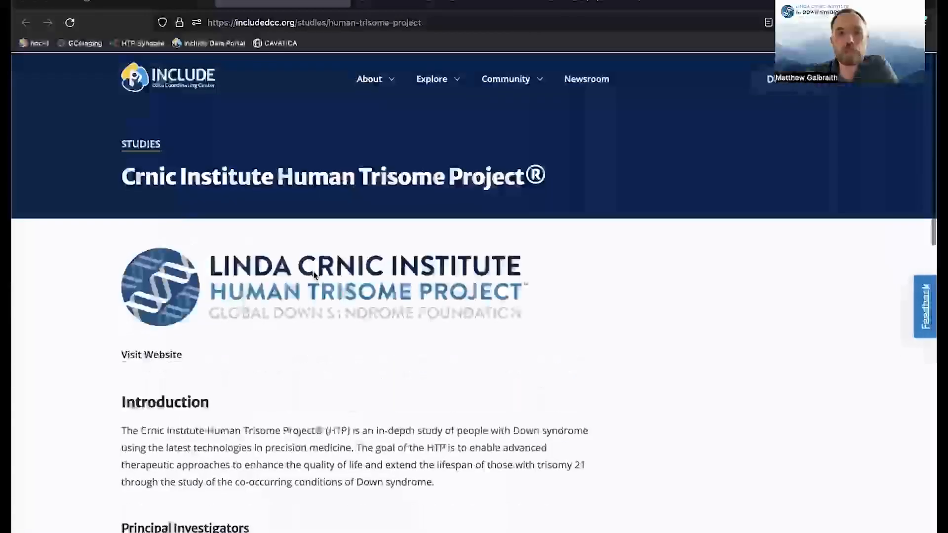
pyautogui.click(343, 3)
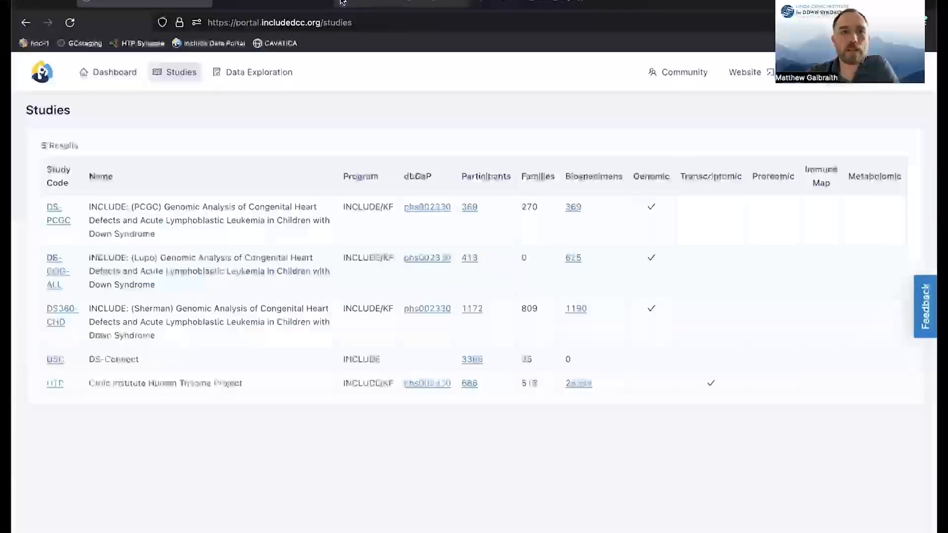
# Open the data files in Data Exploration and filter participants to the study code HTP.
pyautogui.click(244, 74)
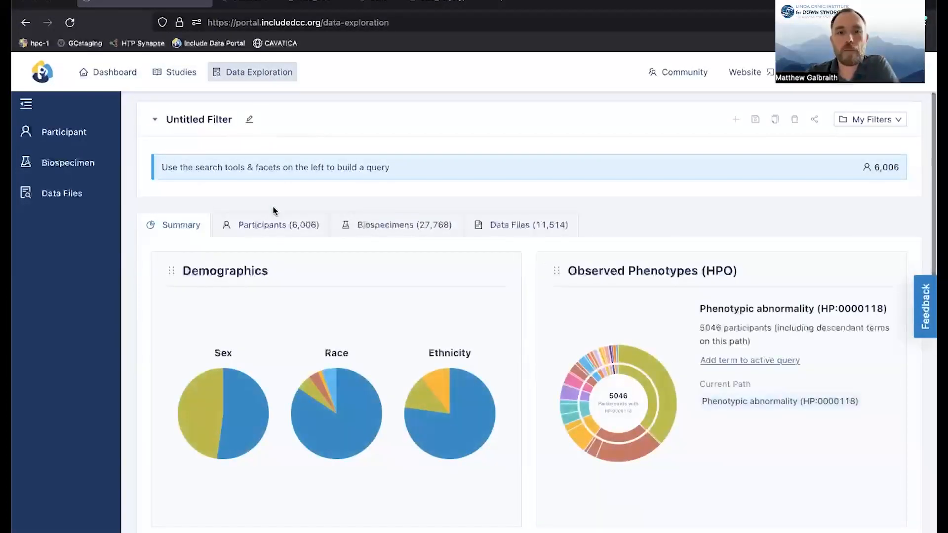
pyautogui.click(506, 227)
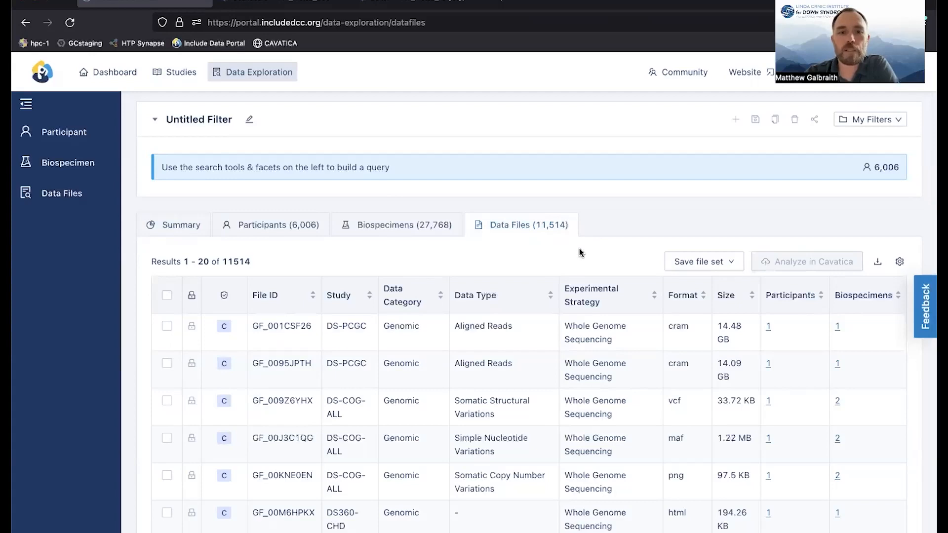
pyautogui.click(63, 136)
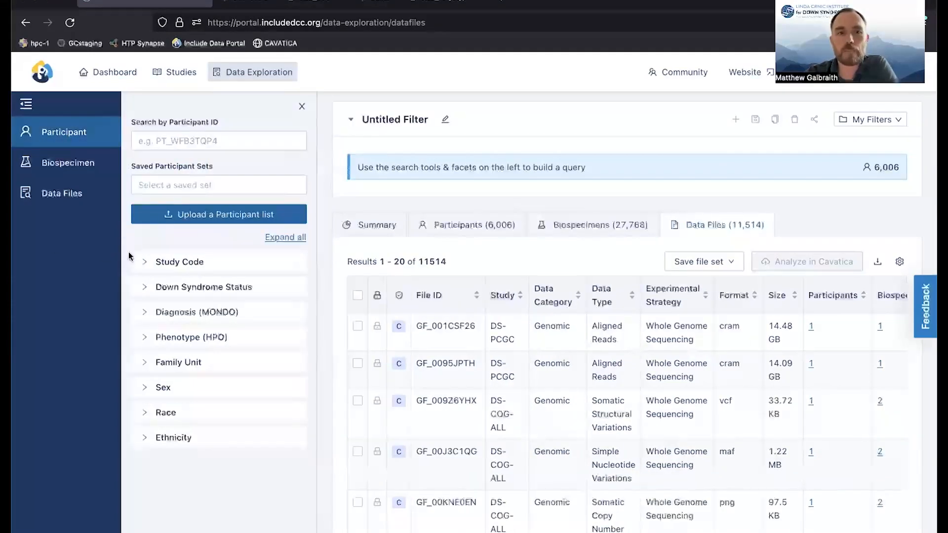
pyautogui.click(144, 261)
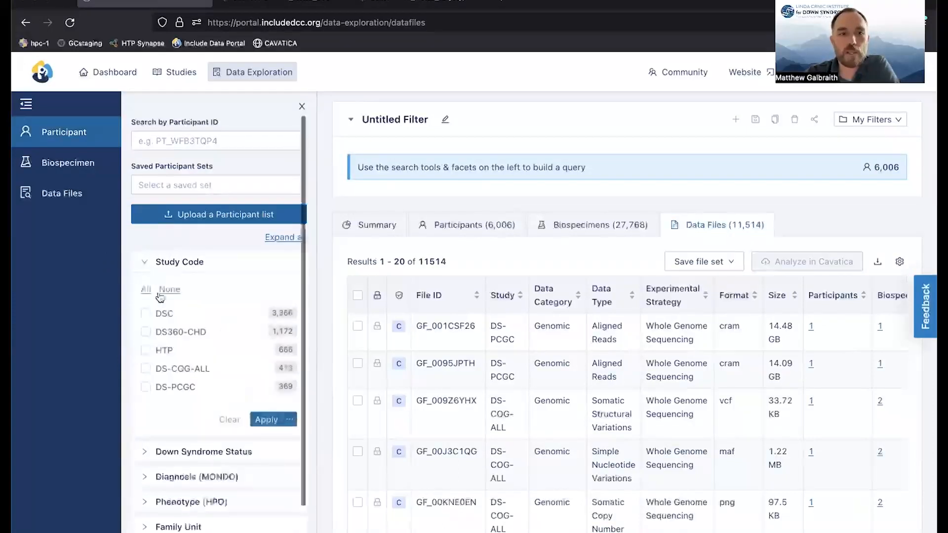
pyautogui.click(145, 350)
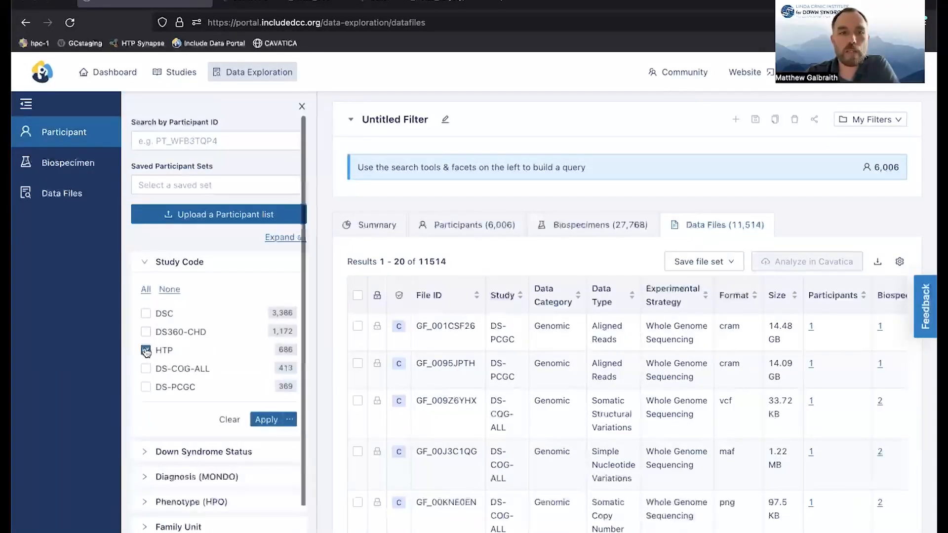
pyautogui.click(267, 420)
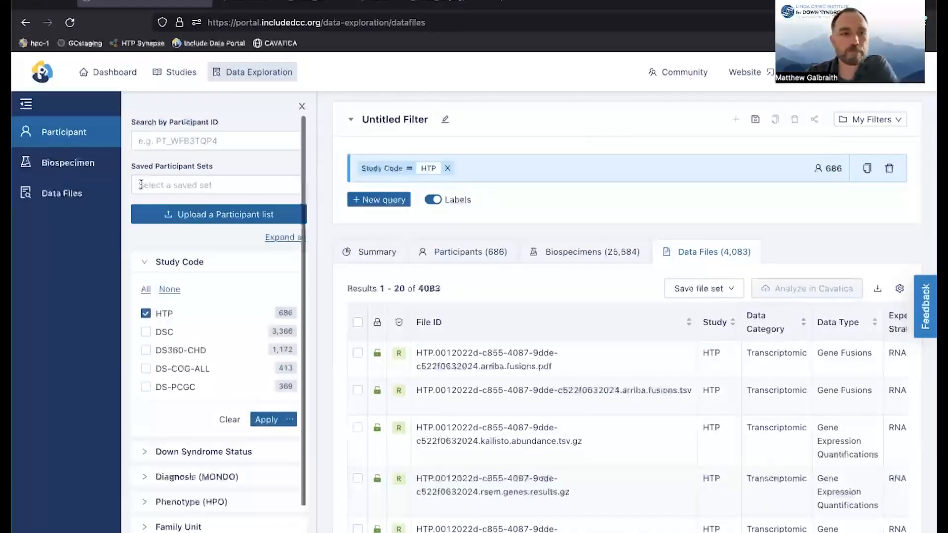
# Add a data file filter for the Metabolomics data category and look over the matching files.
pyautogui.click(69, 193)
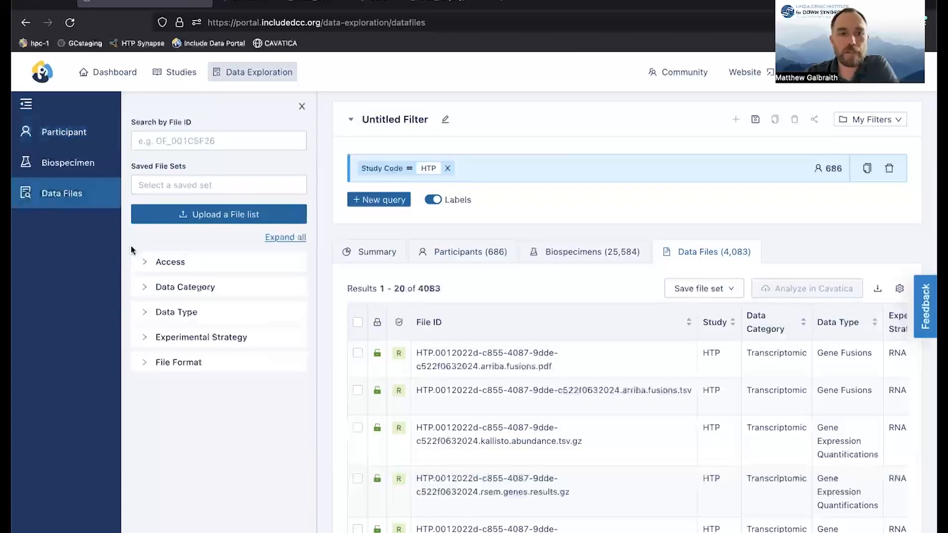
pyautogui.click(167, 288)
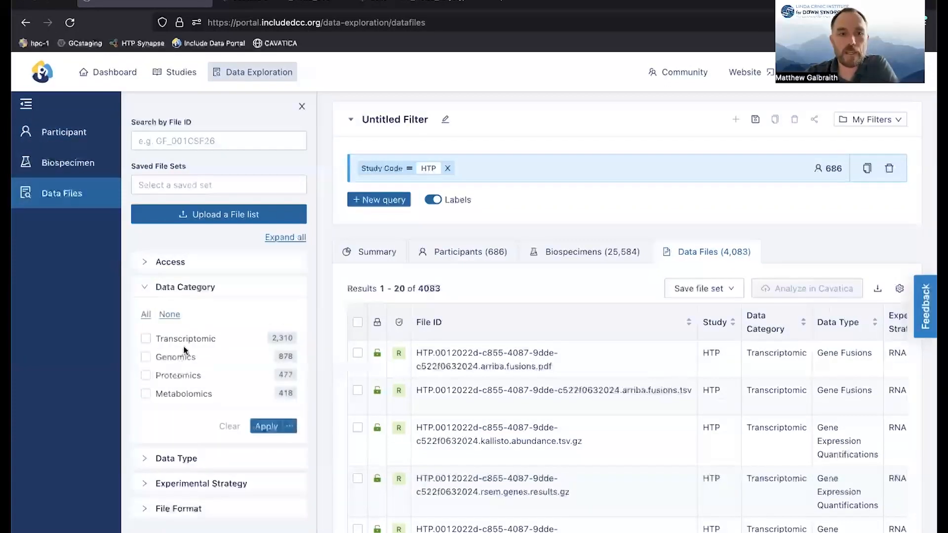
pyautogui.click(146, 394)
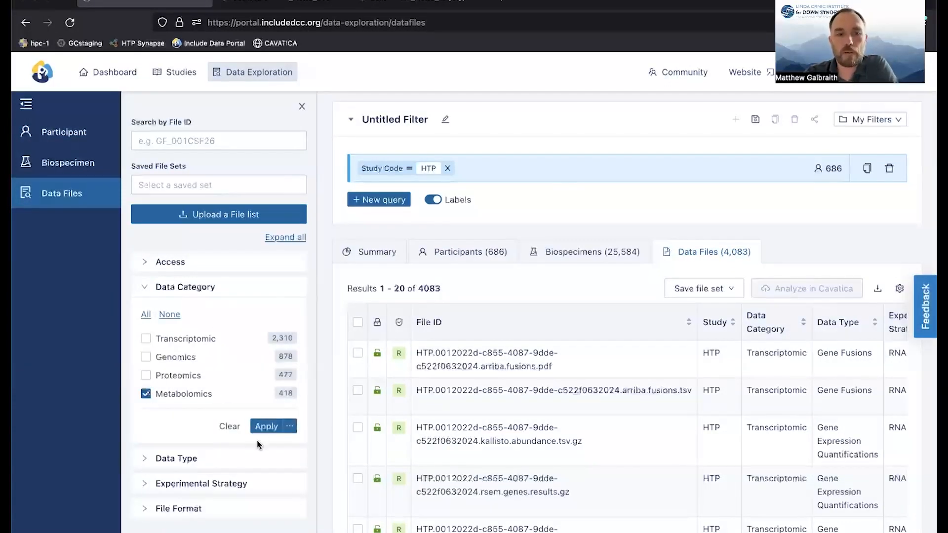
pyautogui.click(265, 428)
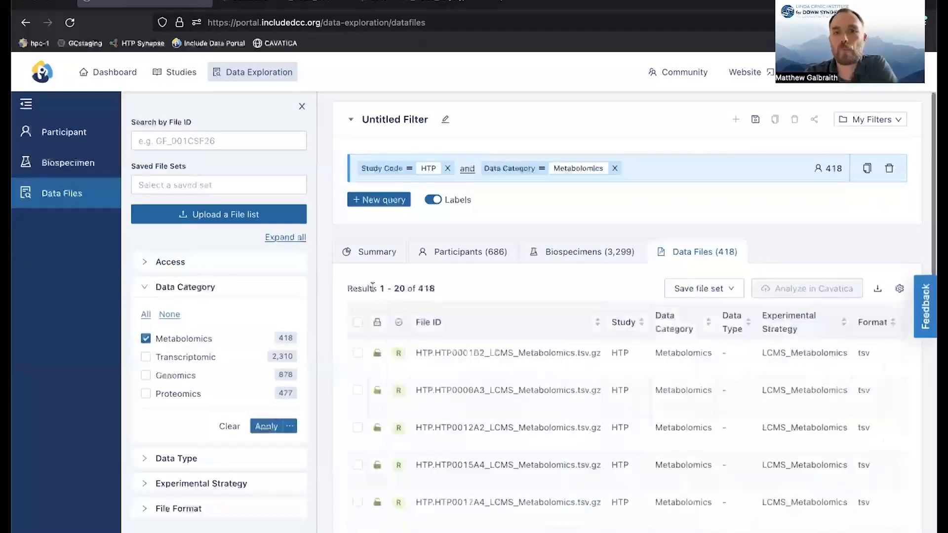
pyautogui.scroll(-1, 487, 287)
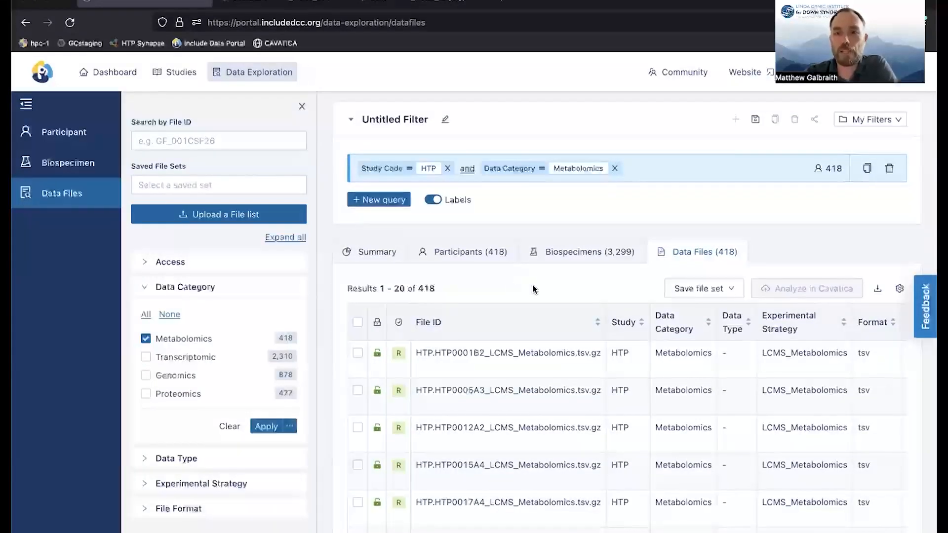
# Look at the options for saving a file set, and select every file in the filtered results across all pages.
pyautogui.click(725, 292)
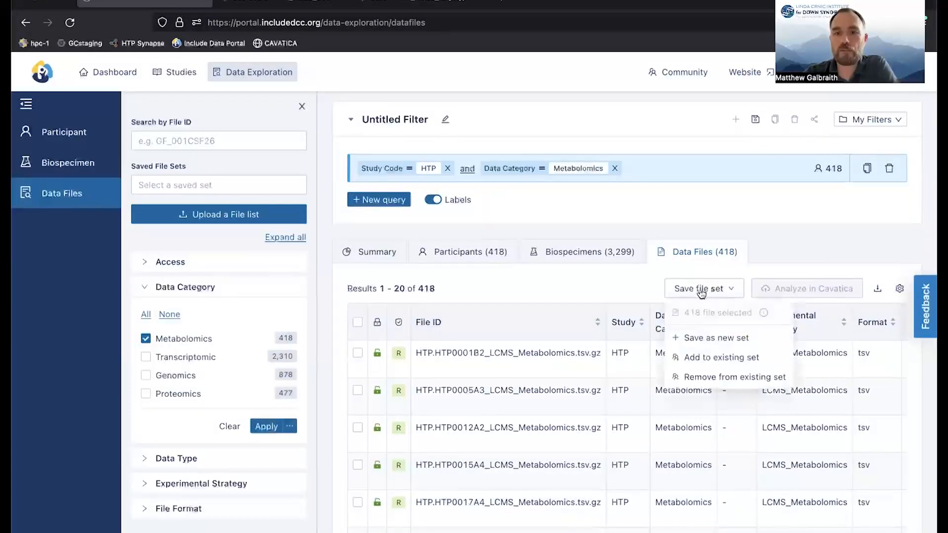
pyautogui.click(630, 284)
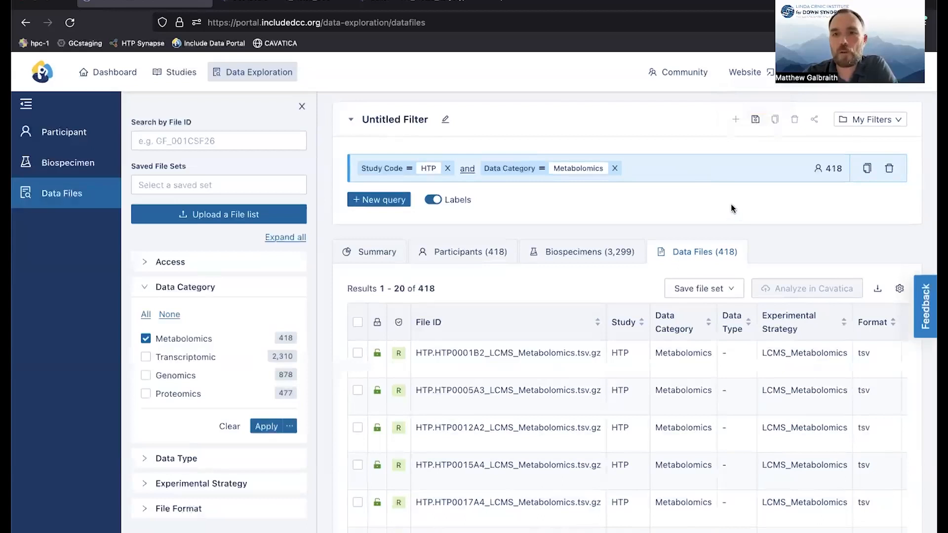
pyautogui.click(357, 324)
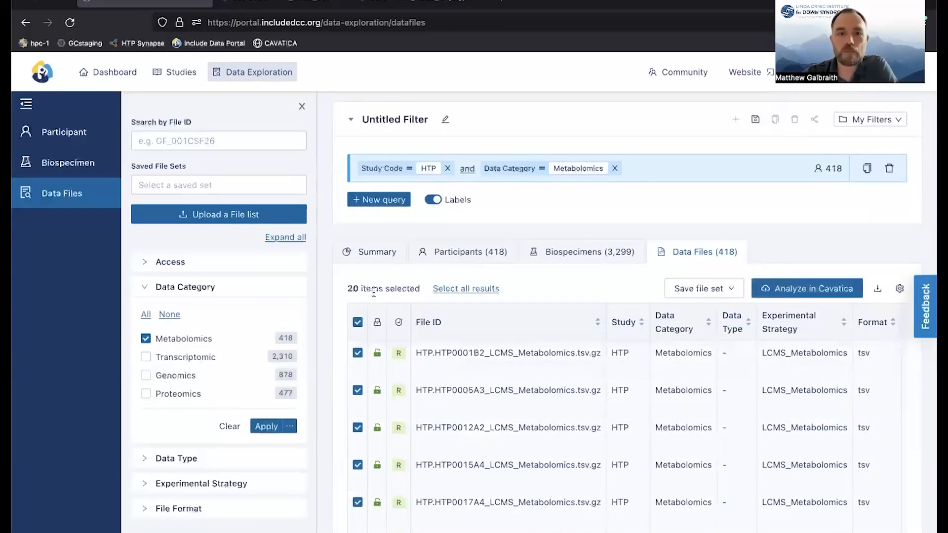
pyautogui.click(455, 292)
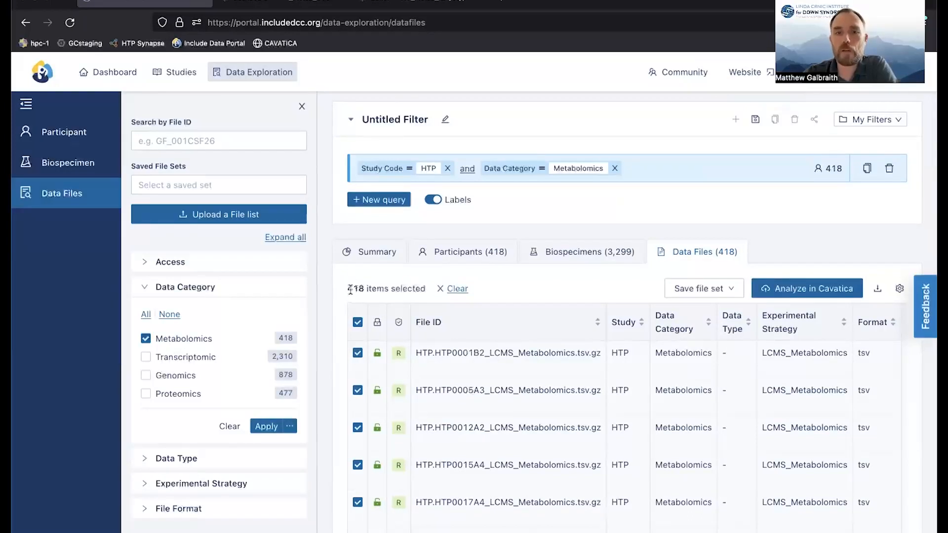
# Examine the available destination projects for analyzing the selected files in Cavatica, and cancel without copying.
pyautogui.click(797, 289)
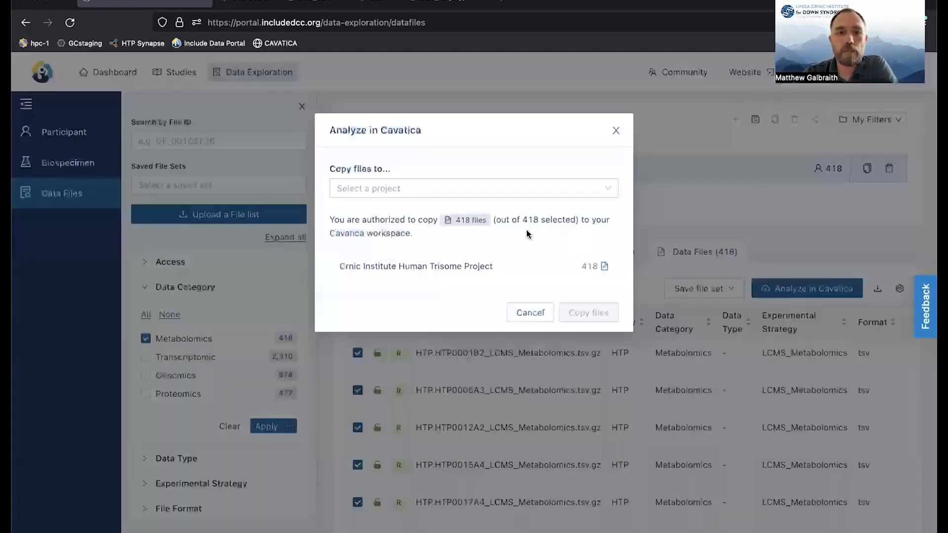
pyautogui.click(609, 190)
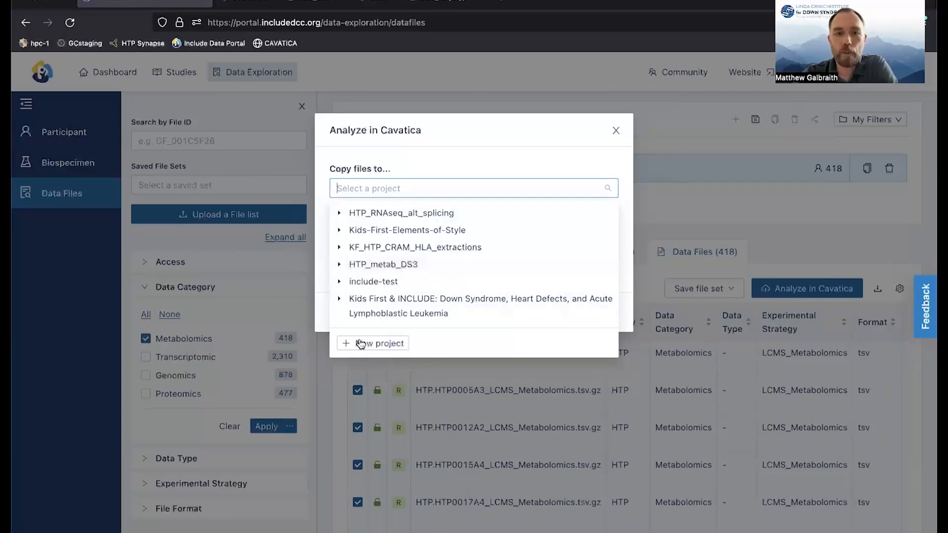
pyautogui.click(546, 136)
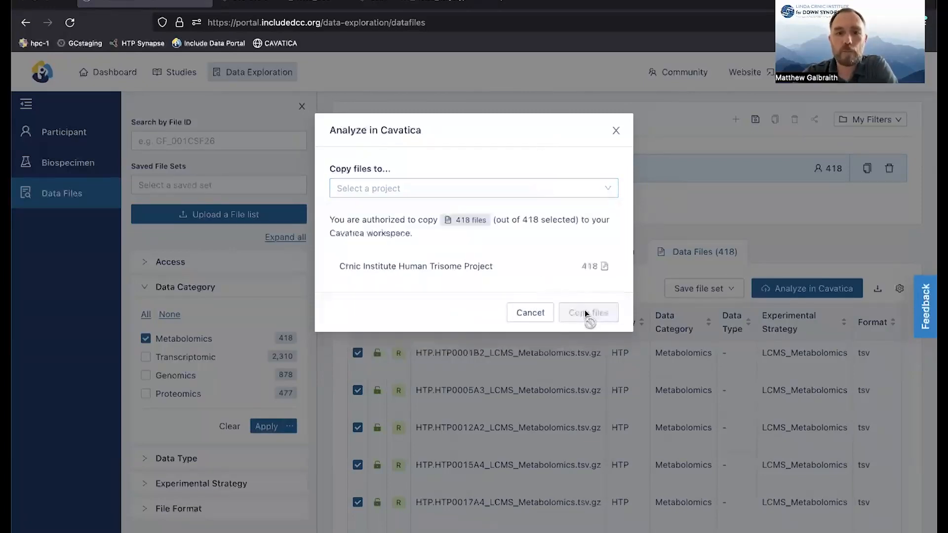
pyautogui.click(530, 314)
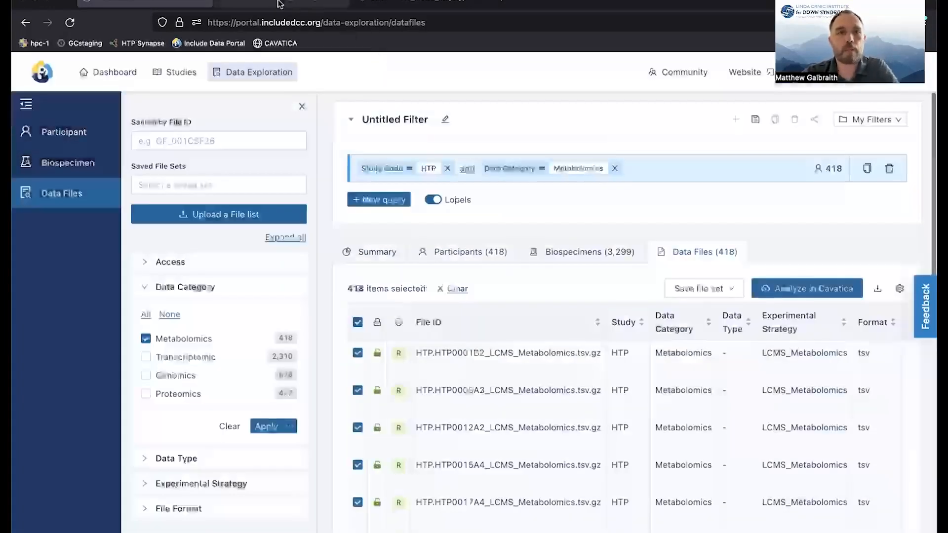
# Switch to Cavatica and view the files in the HTP_metab_DS3 project.
pyautogui.click(271, 4)
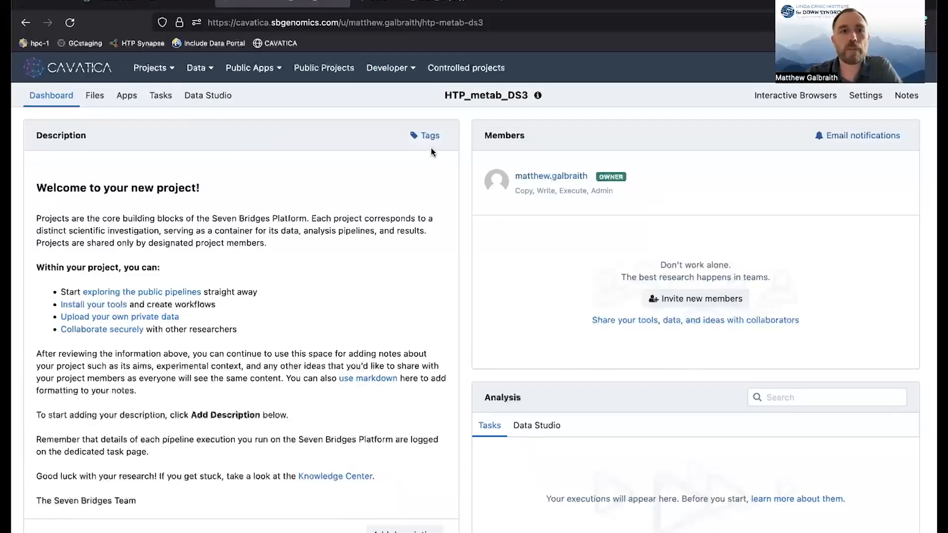
pyautogui.click(95, 96)
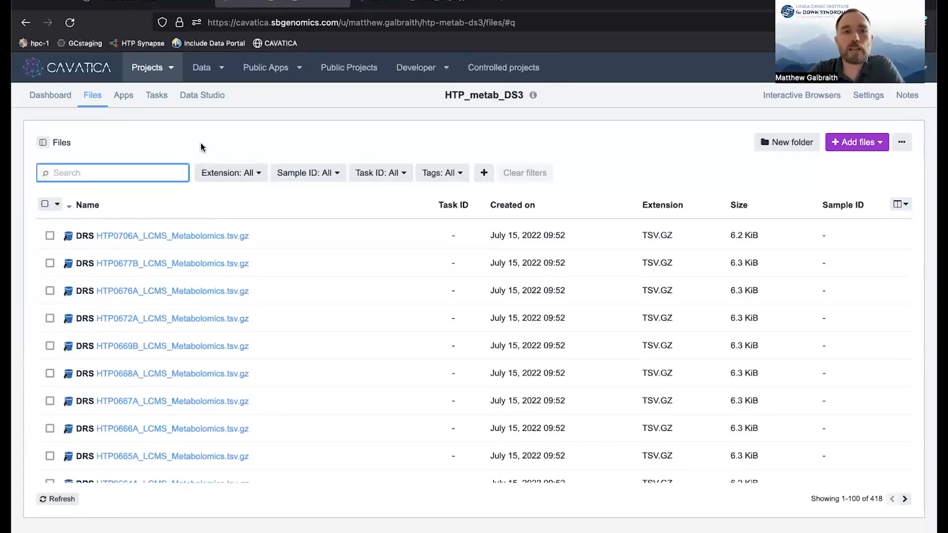
# Examine the new analysis settings in the project's Data Studio with the RStudio environment chosen, and close them without starting.
pyautogui.click(203, 98)
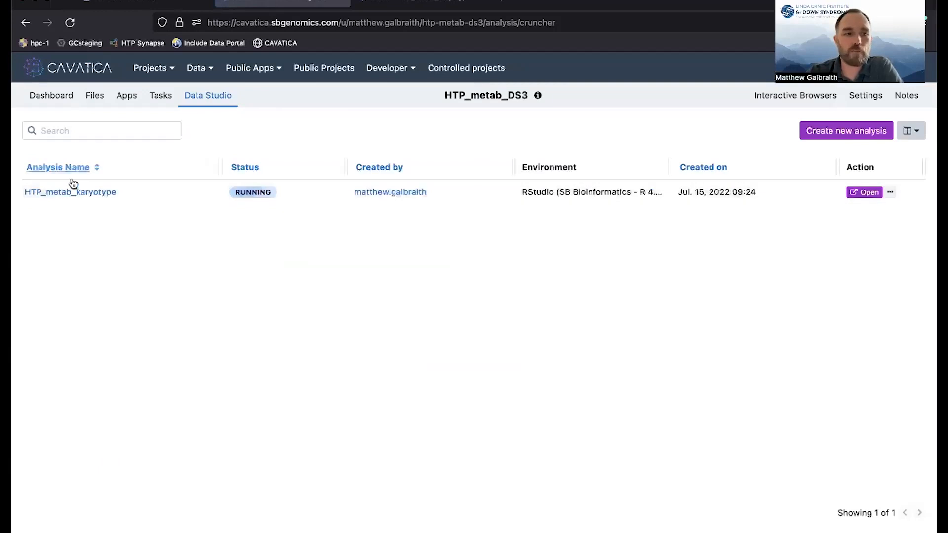
pyautogui.click(828, 131)
pyautogui.click(403, 185)
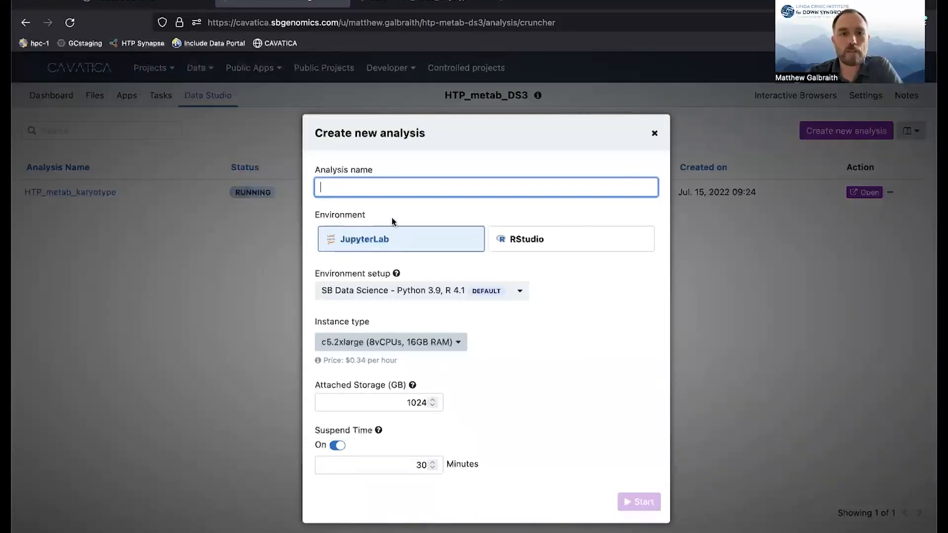
pyautogui.click(580, 241)
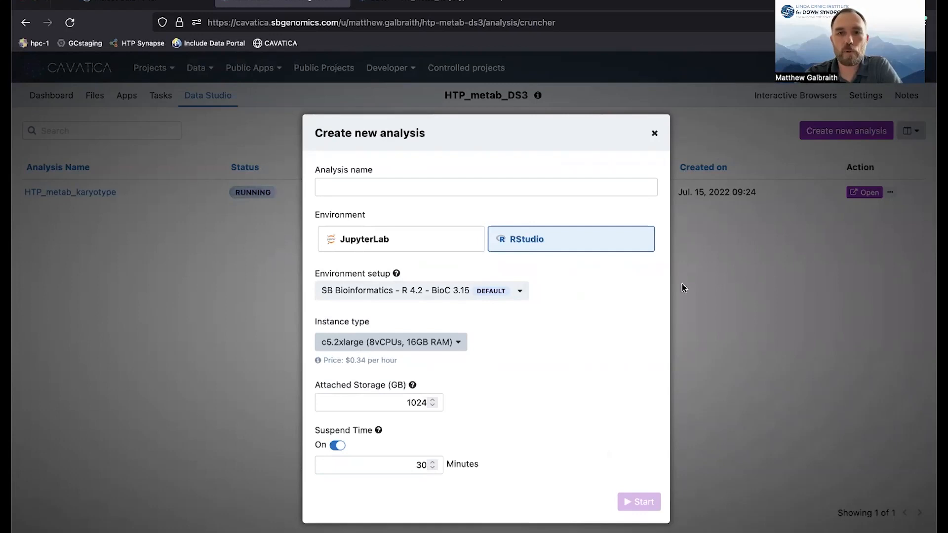
pyautogui.click(656, 135)
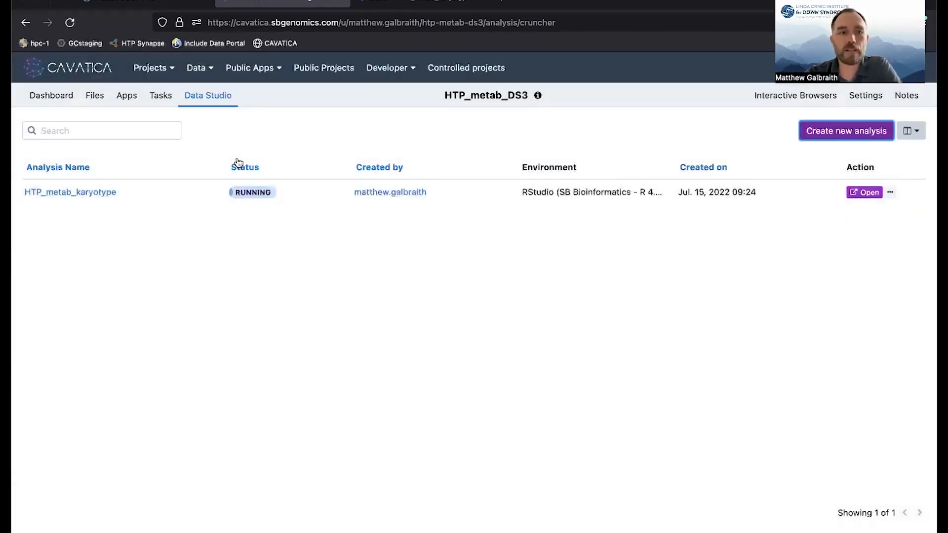
# Switch to the HTP_metab_karyotype RStudio session and run the package-loading lines 7–14 and the standard_colors definition in linear_regression_example.R.
pyautogui.click(435, 6)
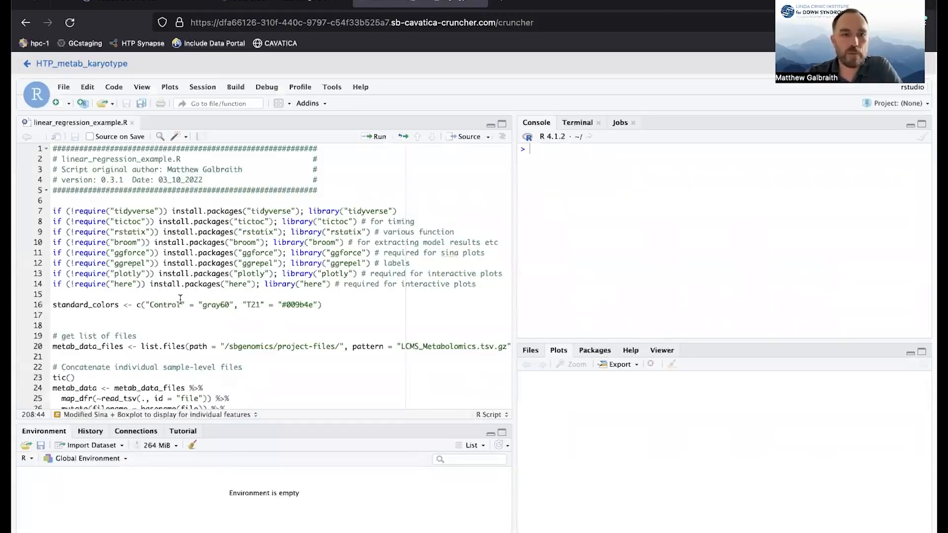
pyautogui.scroll(-4, 213, 238)
pyautogui.scroll(4, 208, 239)
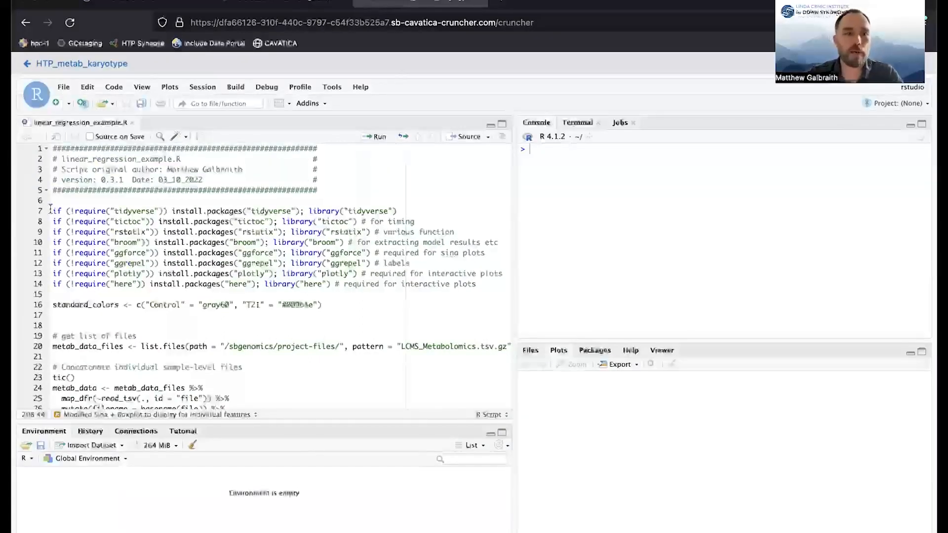
pyautogui.moveTo(53, 211); pyautogui.dragTo(483, 285)
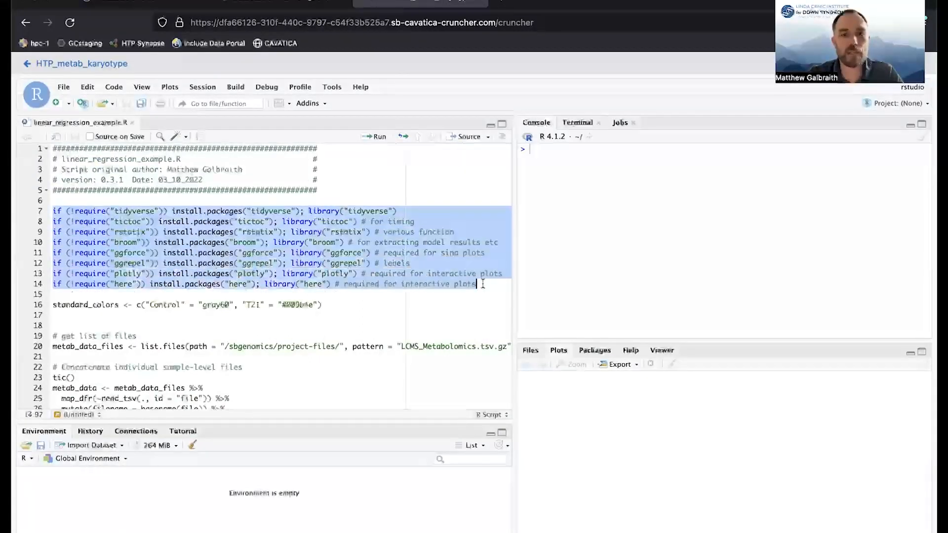
pyautogui.hotkey('ctrl', 'Return')
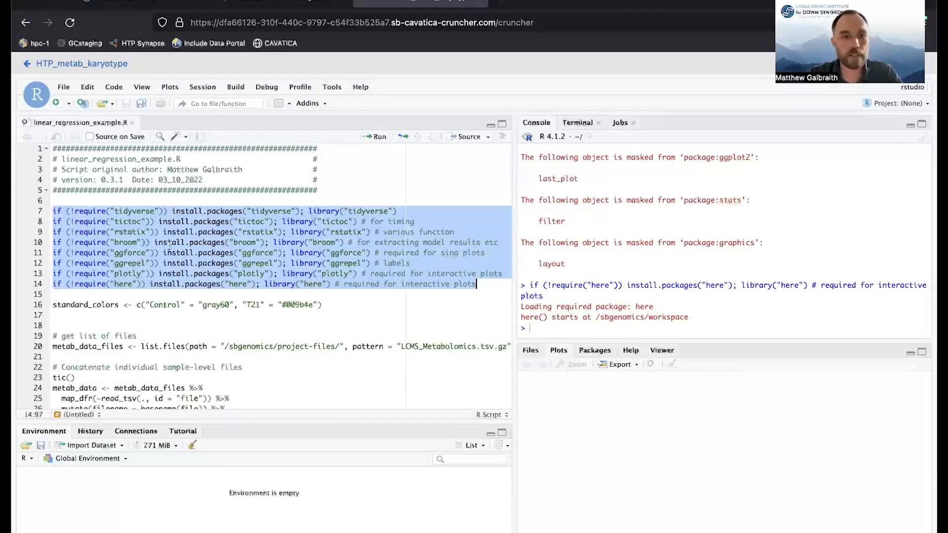
pyautogui.click(62, 302)
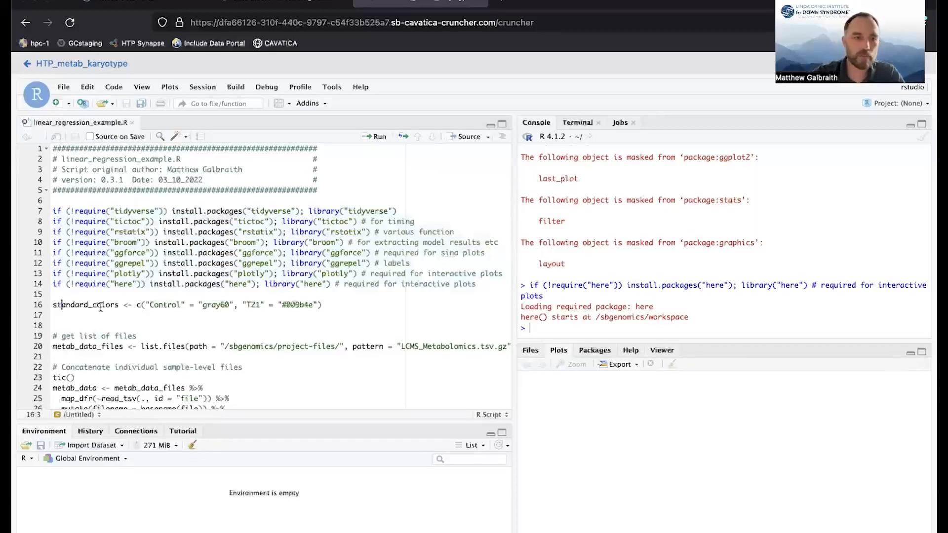
pyautogui.hotkey('ctrl', 'Return')
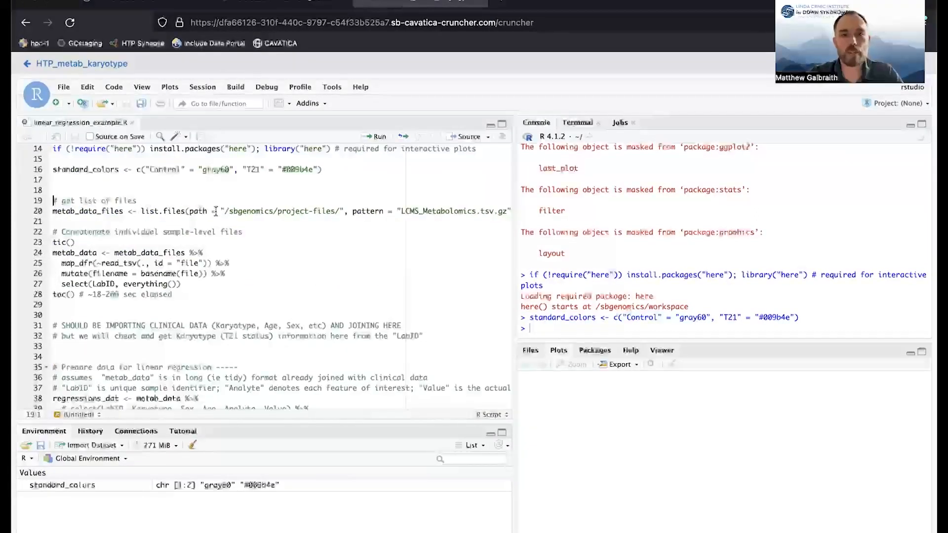
# Run line 20 to store the LCMS_Metabolomics.tsv.gz file paths from /sbgenomics/project-files/ in metab_data_files, and print that list.
pyautogui.moveTo(221, 211); pyautogui.dragTo(345, 213)
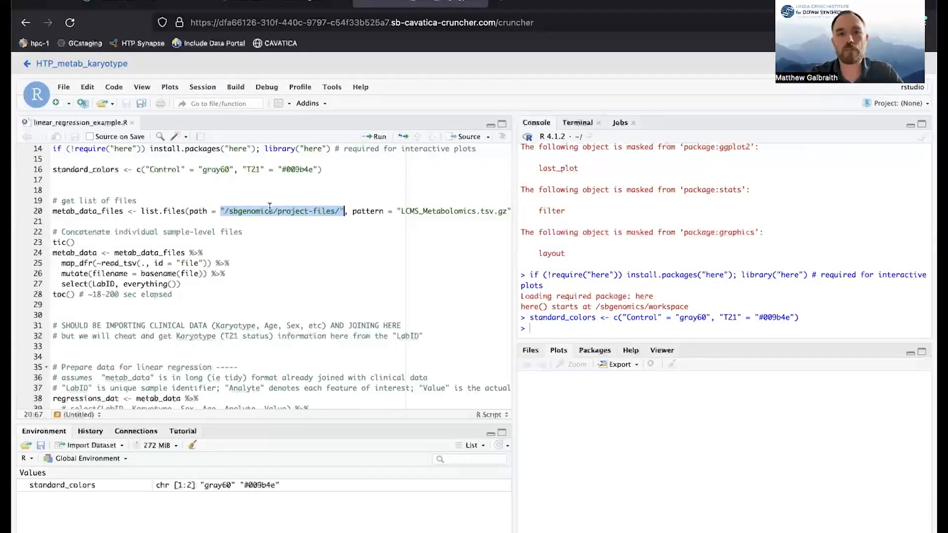
pyautogui.moveTo(401, 211); pyautogui.dragTo(468, 211)
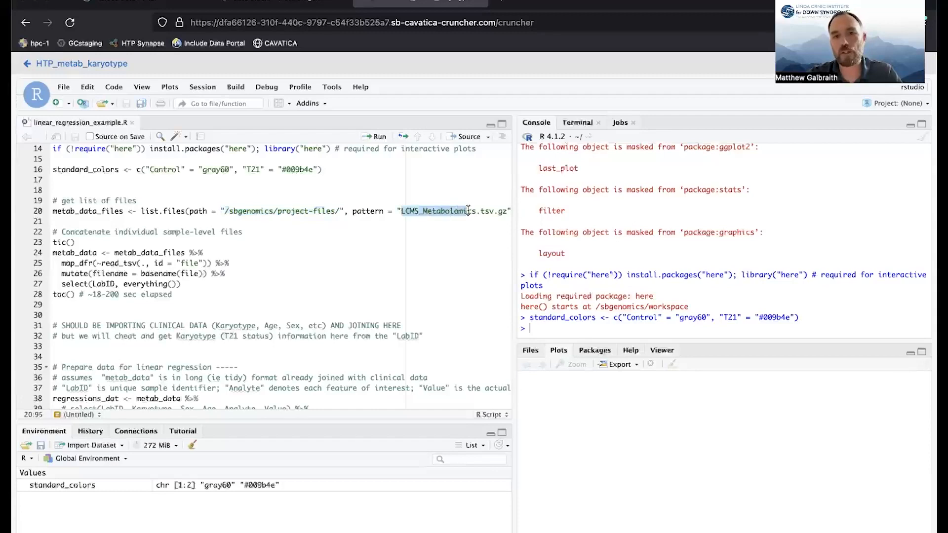
pyautogui.click(66, 211)
pyautogui.hotkey('ctrl', 'Return')
pyautogui.doubleClick(66, 210)
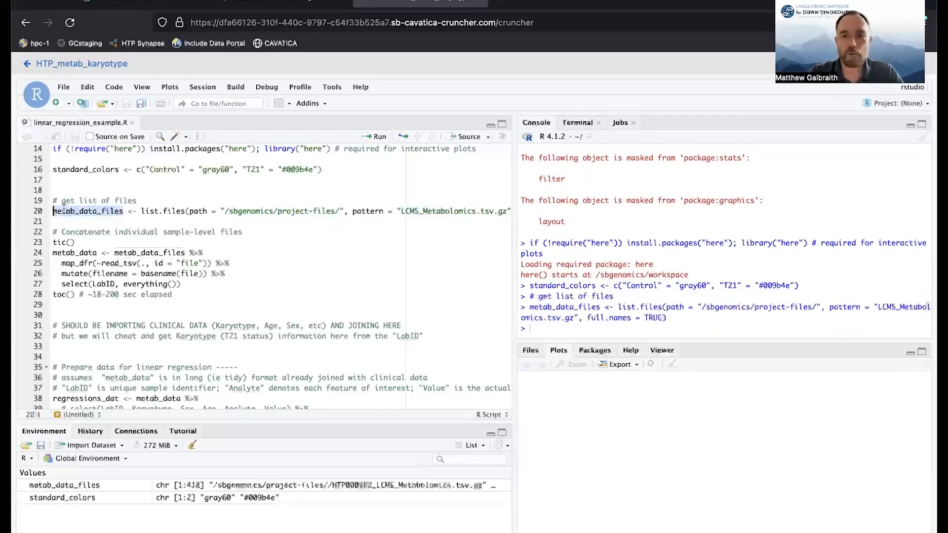
pyautogui.hotkey('ctrl', 'Return')
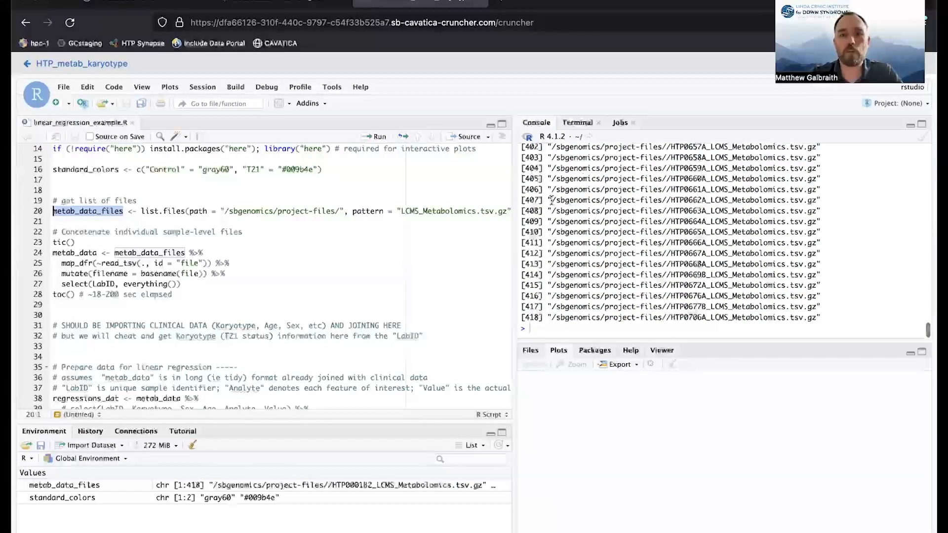
# Run lines 23–28, from tic() to toc(), to concatenate the individual sample-level files into metab_data.
pyautogui.click(314, 229)
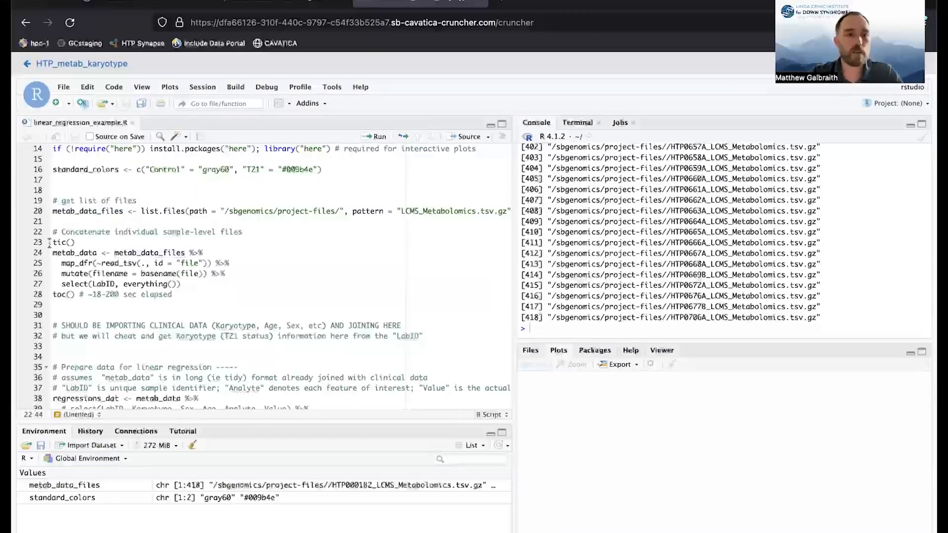
pyautogui.moveTo(52, 242); pyautogui.dragTo(78, 295)
pyautogui.hotkey('ctrl', 'Return')
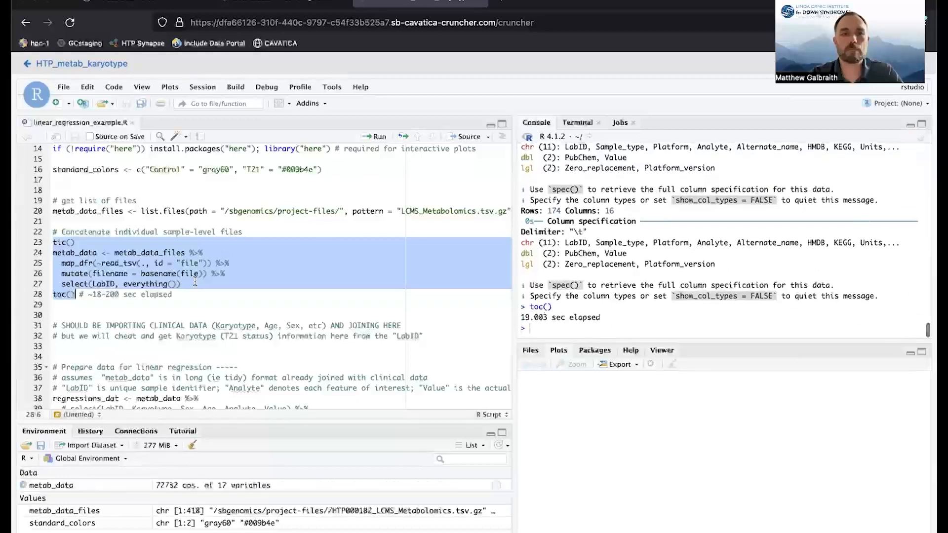
# Preview the LabID, Analyte and Value columns by running only the metab_data pipeline through the select call on line 40.
pyautogui.scroll(-3, 185, 250)
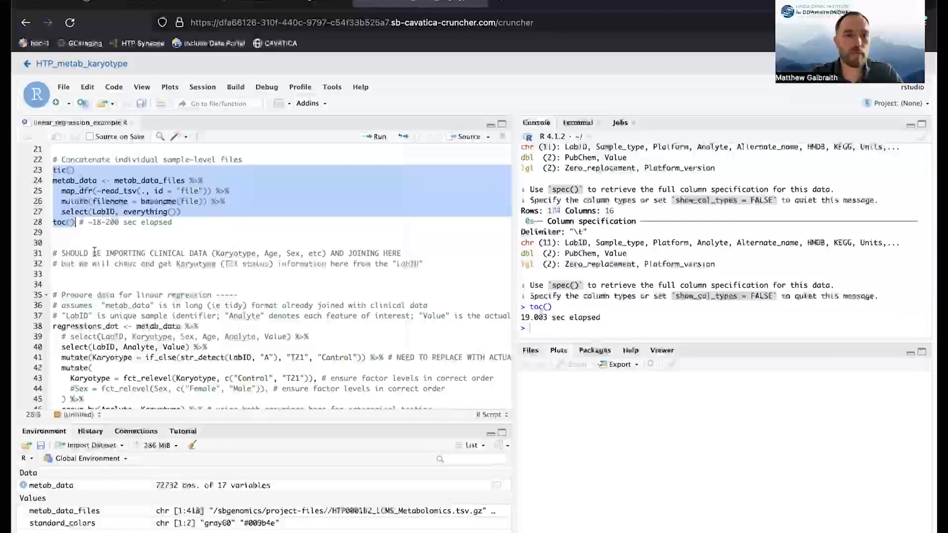
pyautogui.scroll(-4, 94, 247)
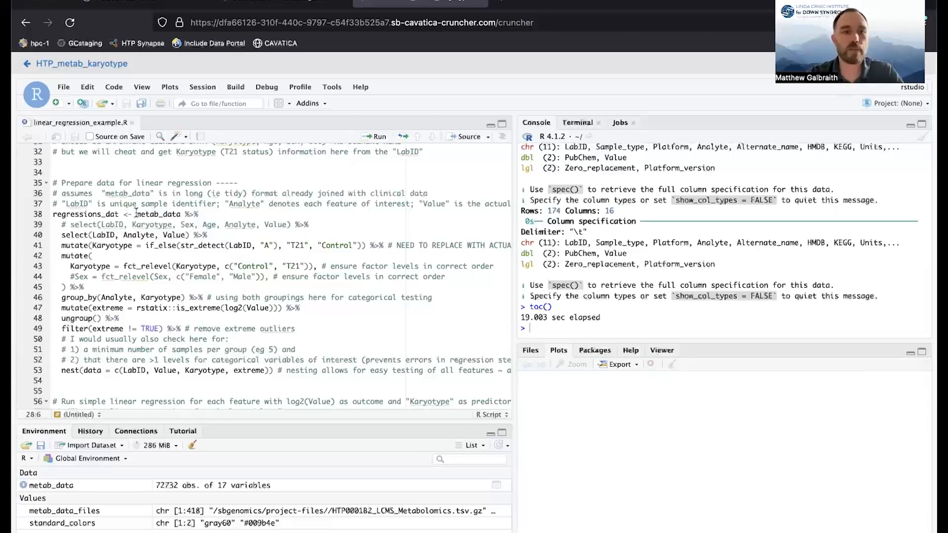
pyautogui.moveTo(136, 214); pyautogui.dragTo(190, 235)
pyautogui.hotkey('ctrl', 'Return')
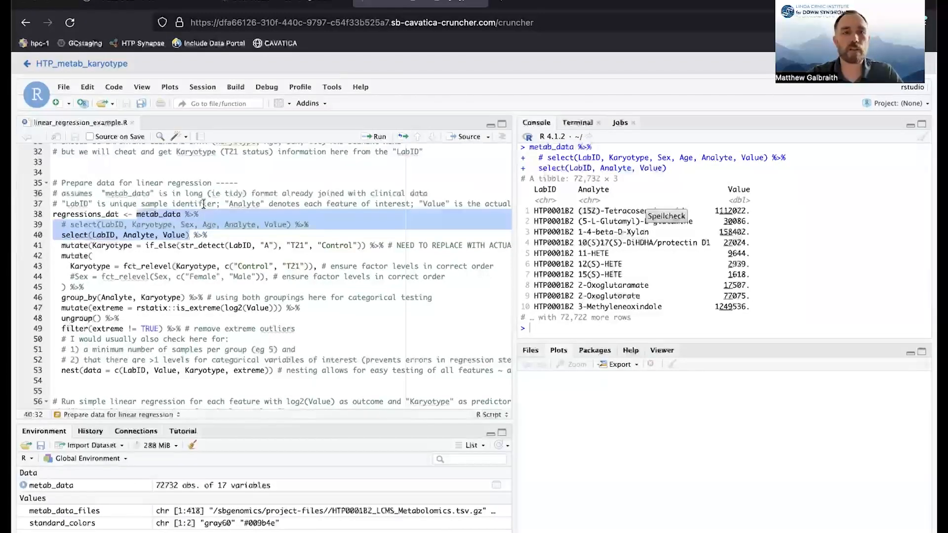
# Preview the metab_data pipeline through line 45, including the derived Karyotype column and its Control and T21 factor levels.
pyautogui.scroll(1, 203, 203)
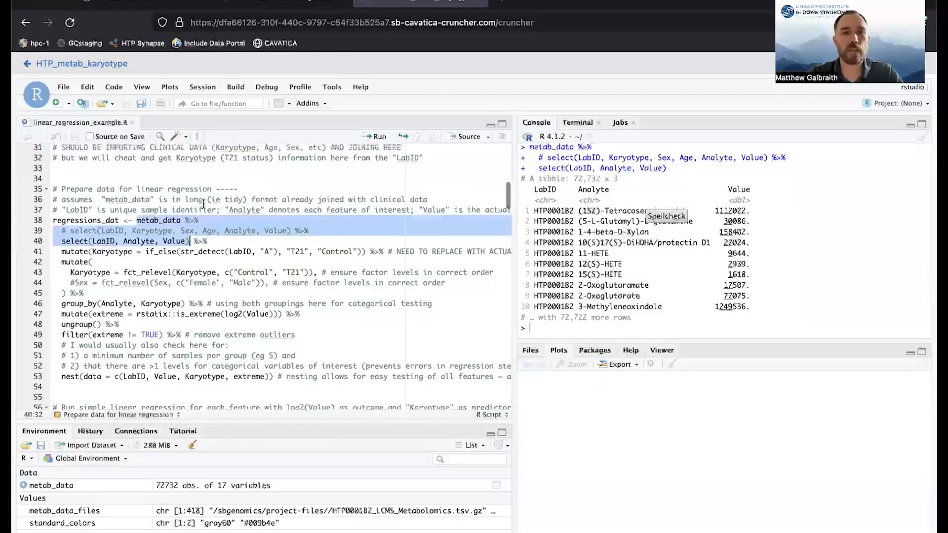
pyautogui.click(175, 229)
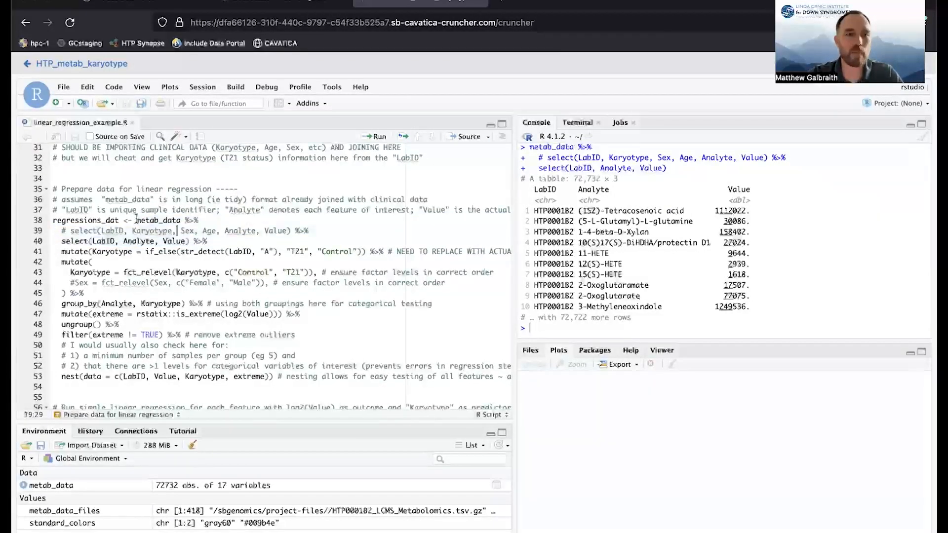
pyautogui.moveTo(137, 222); pyautogui.dragTo(65, 295)
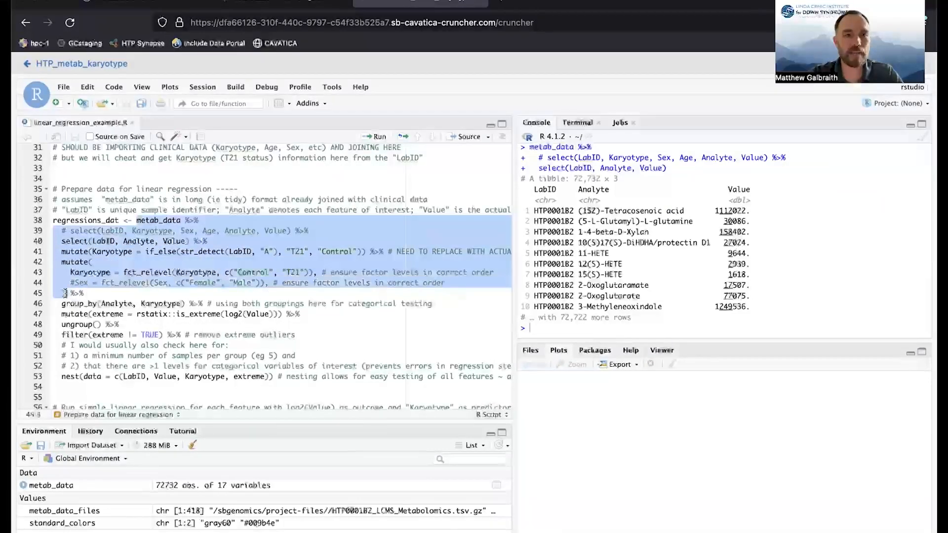
pyautogui.scroll(1, 64, 295)
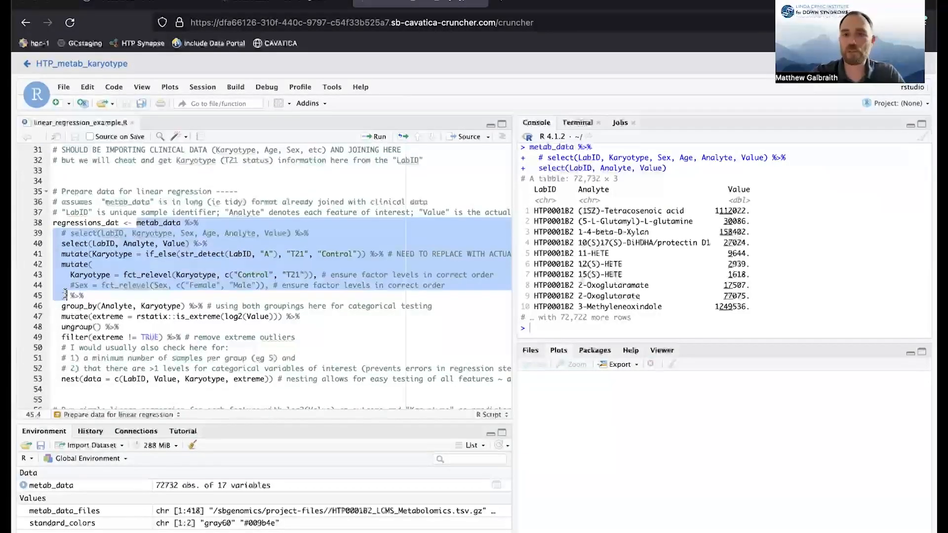
pyautogui.hotkey('ctrl', 'Return')
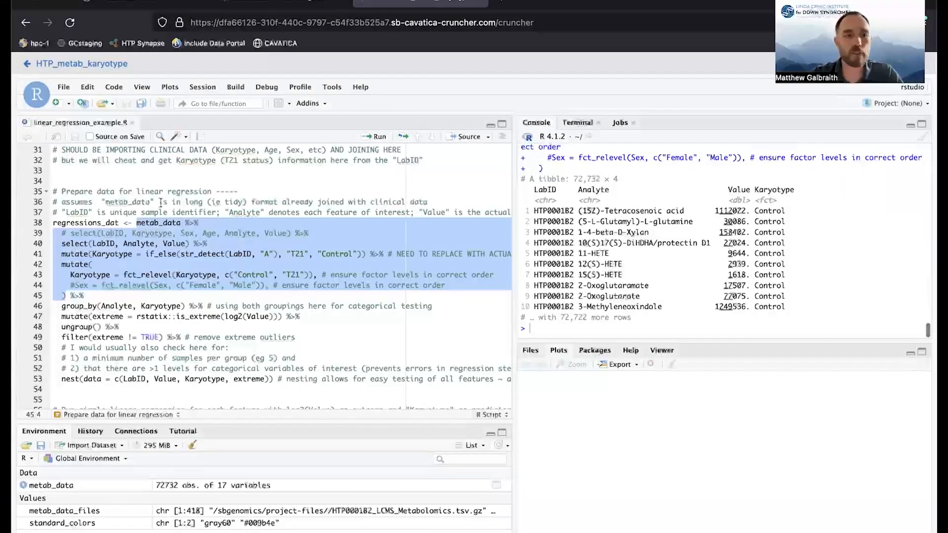
# Preview the metab_data pipeline extended through line 49, which flags extreme outliers per analyte and karyotype and filters them out.
pyautogui.scroll(-1, 120, 255)
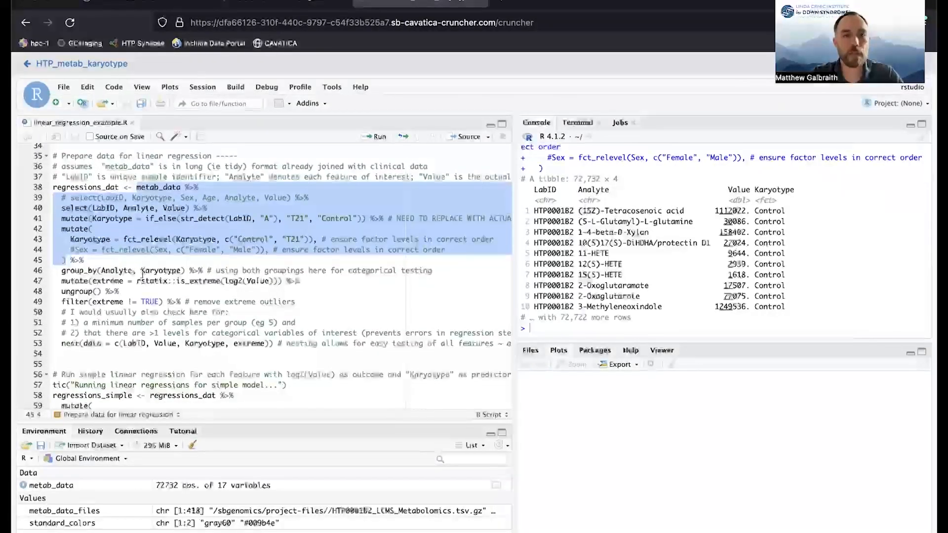
pyautogui.keyDown('shift'); pyautogui.click(163, 302); pyautogui.keyUp('shift')
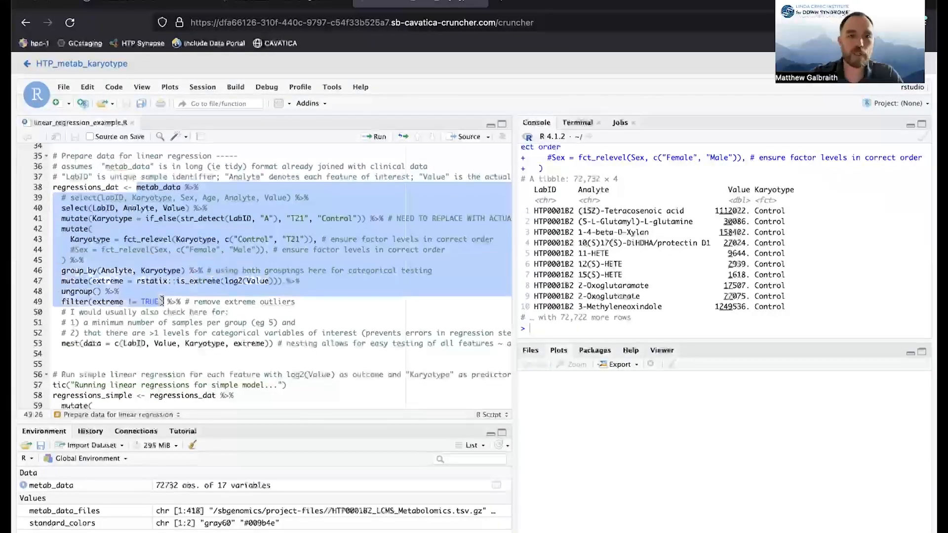
pyautogui.hotkey('ctrl', 'Return')
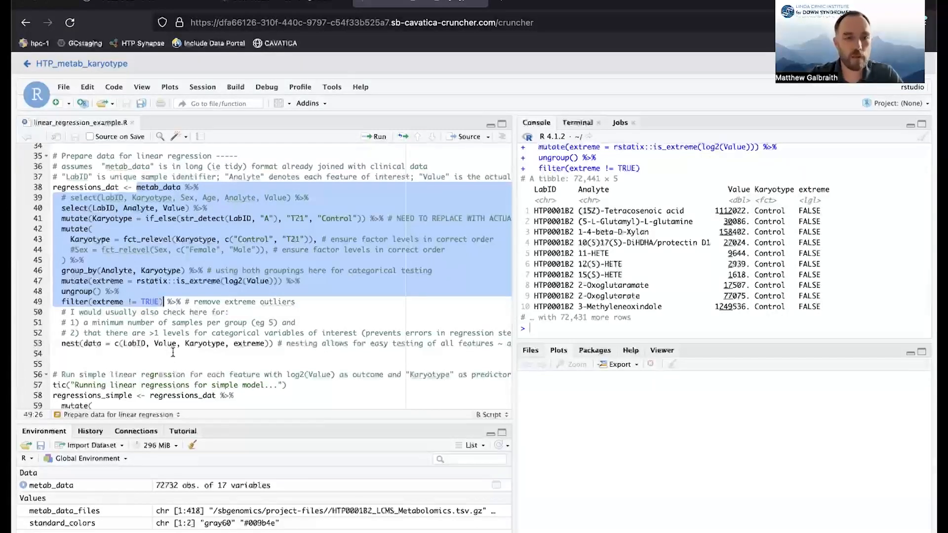
# Preview the metab_data pipeline through the nest call on line 53 and inspect the nested data column for the first analyte.
pyautogui.keyDown('shift'); pyautogui.click(272, 343); pyautogui.keyUp('shift')
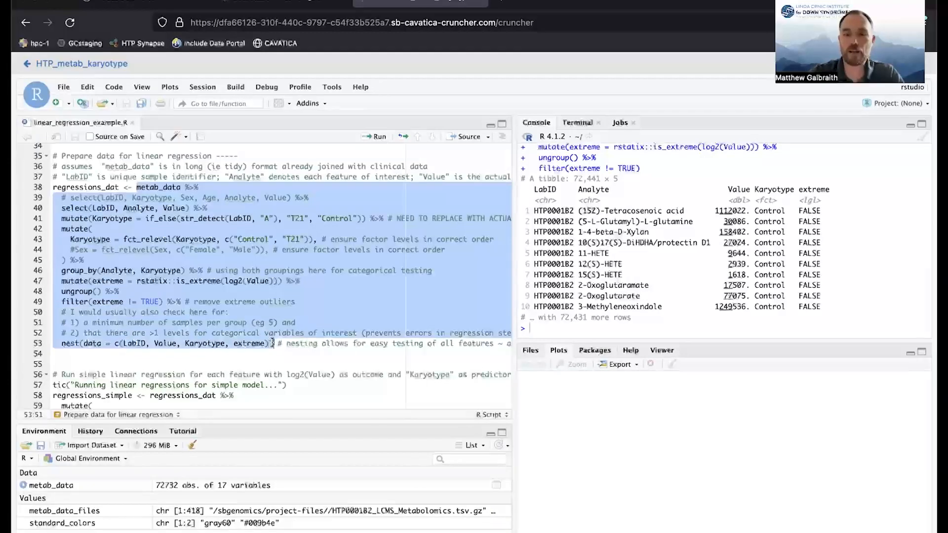
pyautogui.hotkey('ctrl', 'Return')
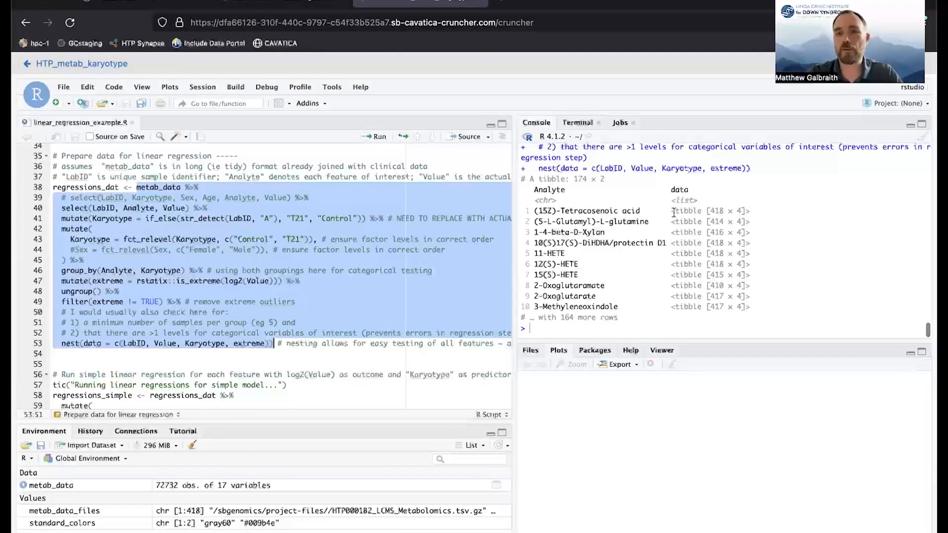
pyautogui.moveTo(674, 213); pyautogui.dragTo(761, 212)
# Run the complete "Prepare data for linear regression" block to create regressions_dat.
pyautogui.click(260, 205)
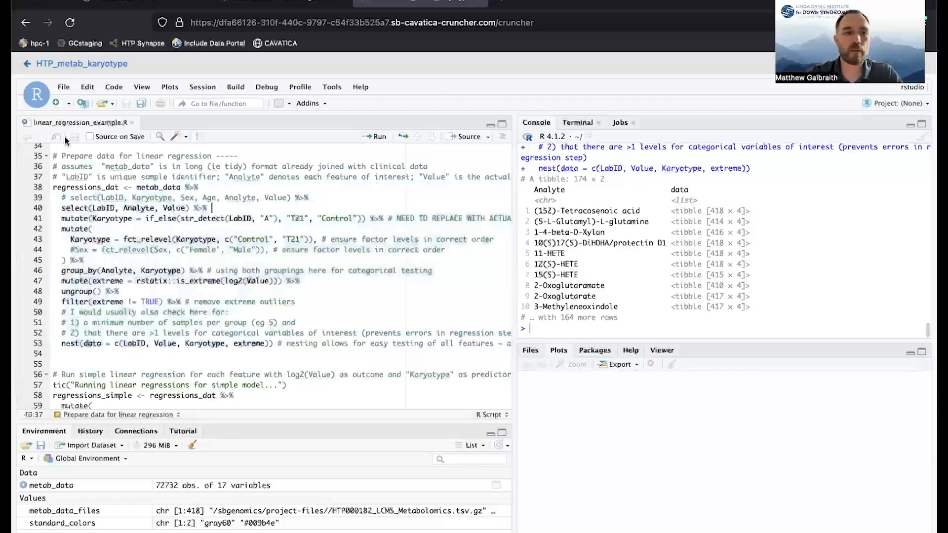
pyautogui.hotkey('ctrl', 'Return')
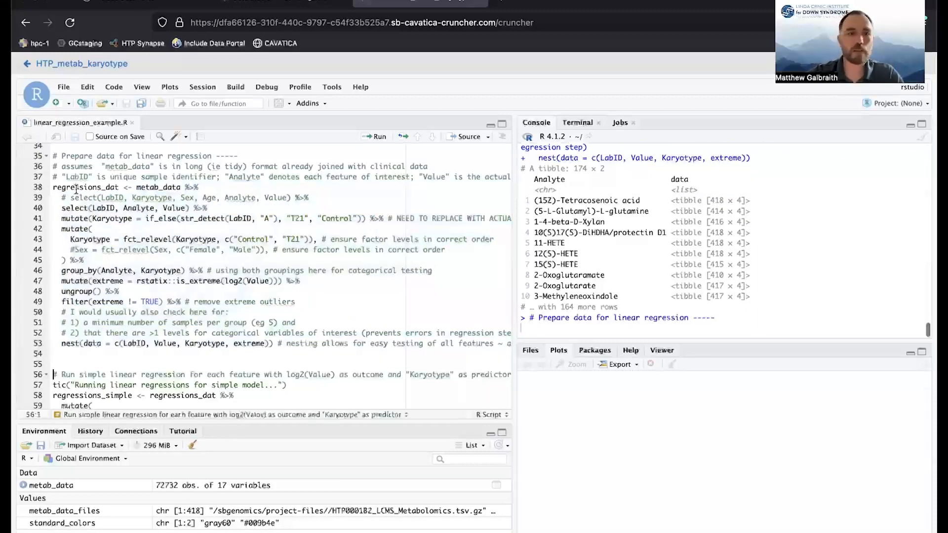
pyautogui.scroll(-1, 152, 239)
pyautogui.scroll(6, 138, 232)
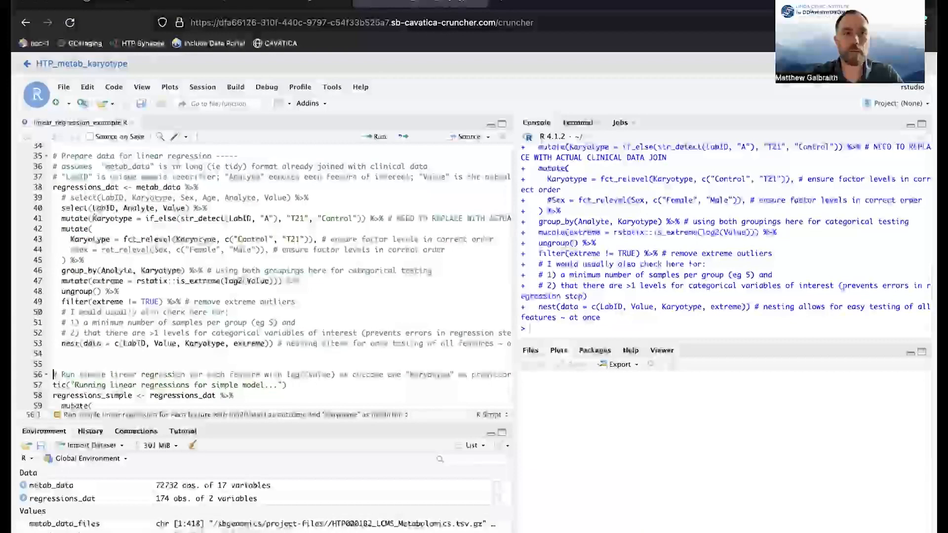
# Examine the simple regression code, including the map call, the lm formula log2(Value) ~ Karyotype and the broom::tidy call.
pyautogui.scroll(-5, 104, 225)
pyautogui.scroll(-3, 104, 225)
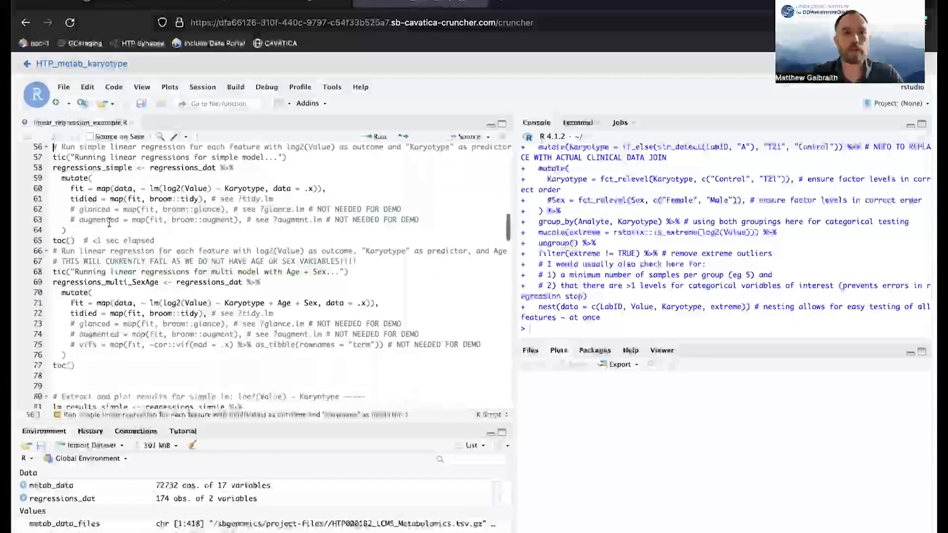
pyautogui.scroll(2, 99, 190)
pyautogui.click(109, 226)
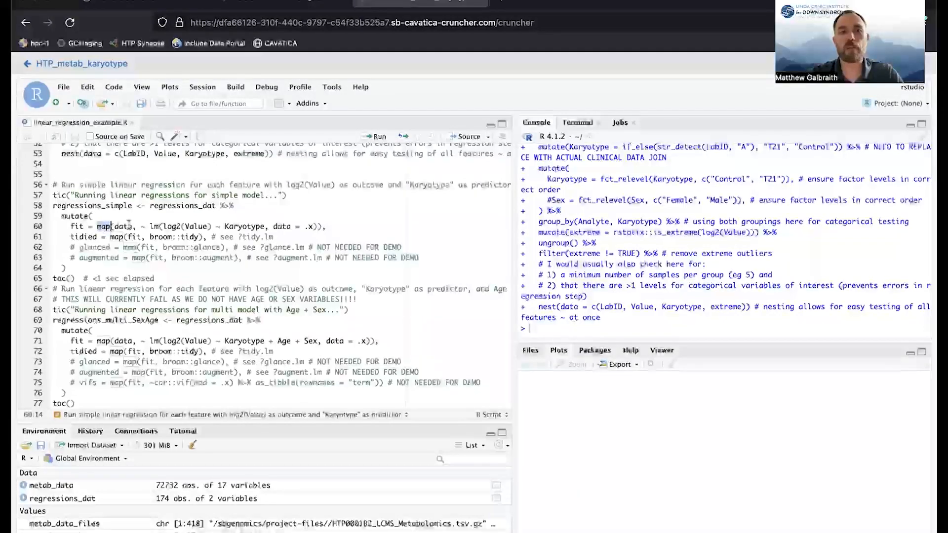
pyautogui.moveTo(150, 227)
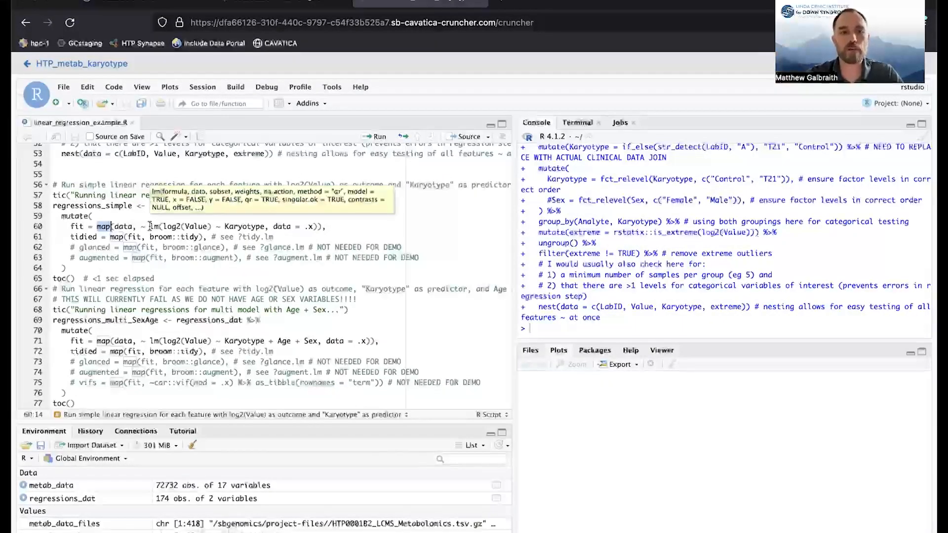
pyautogui.moveTo(156, 227); pyautogui.dragTo(210, 227)
pyautogui.click(163, 226)
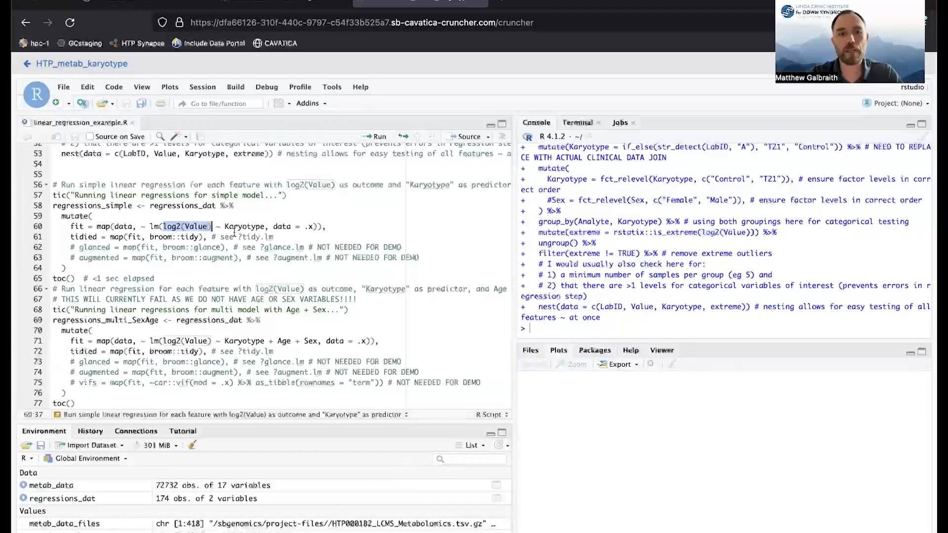
pyautogui.moveTo(225, 226); pyautogui.dragTo(265, 227)
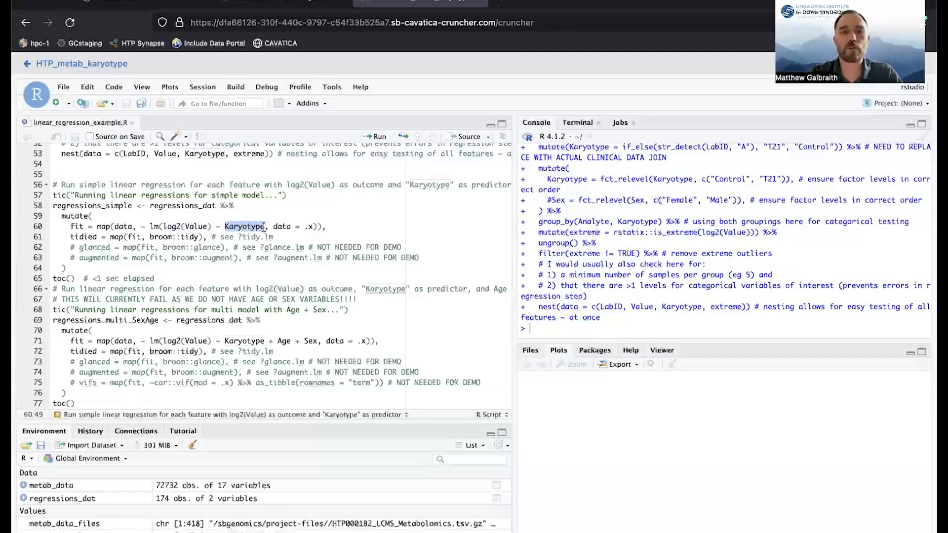
pyautogui.click(269, 226)
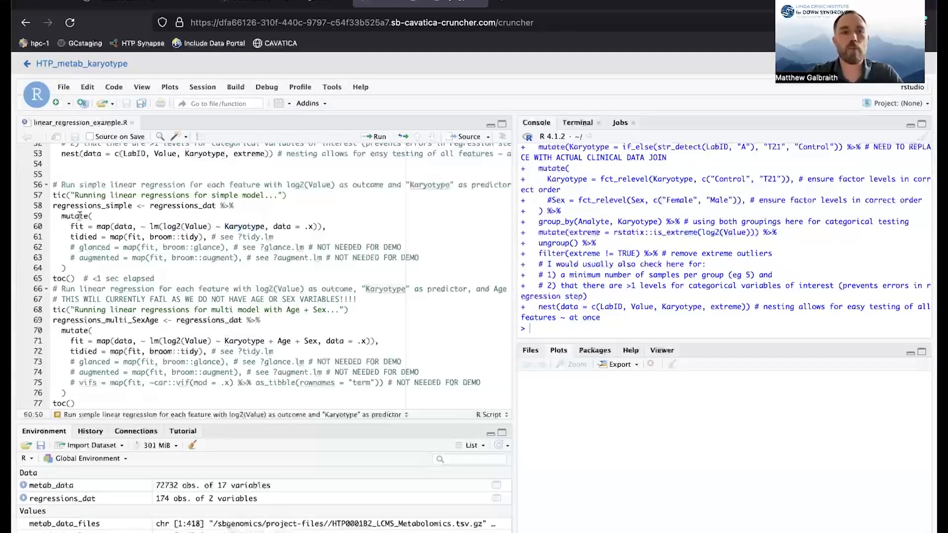
pyautogui.moveTo(150, 237); pyautogui.dragTo(196, 239)
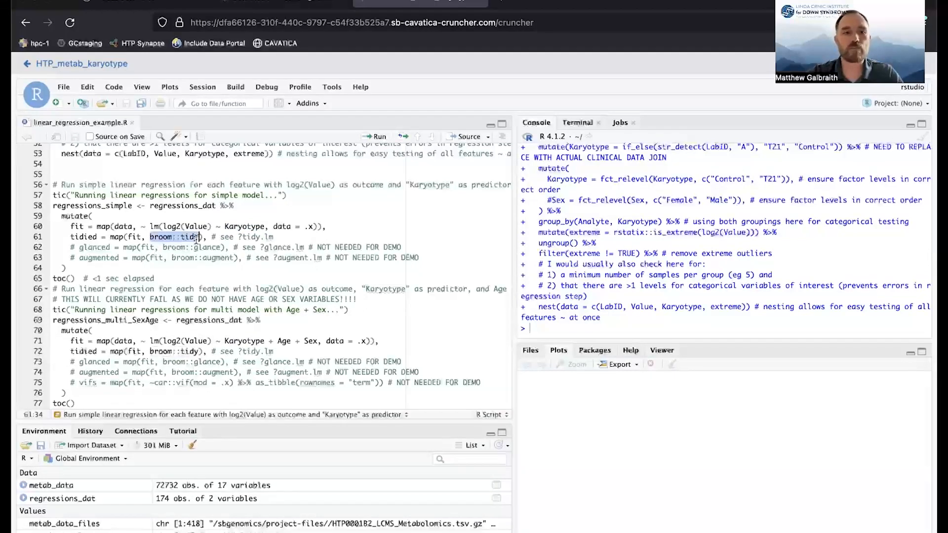
pyautogui.click(127, 238)
# Run the simple linear regression block on lines 57–65, print regressions_simple and inspect its tidied column.
pyautogui.moveTo(55, 195); pyautogui.dragTo(73, 276)
pyautogui.hotkey('ctrl', 'Return')
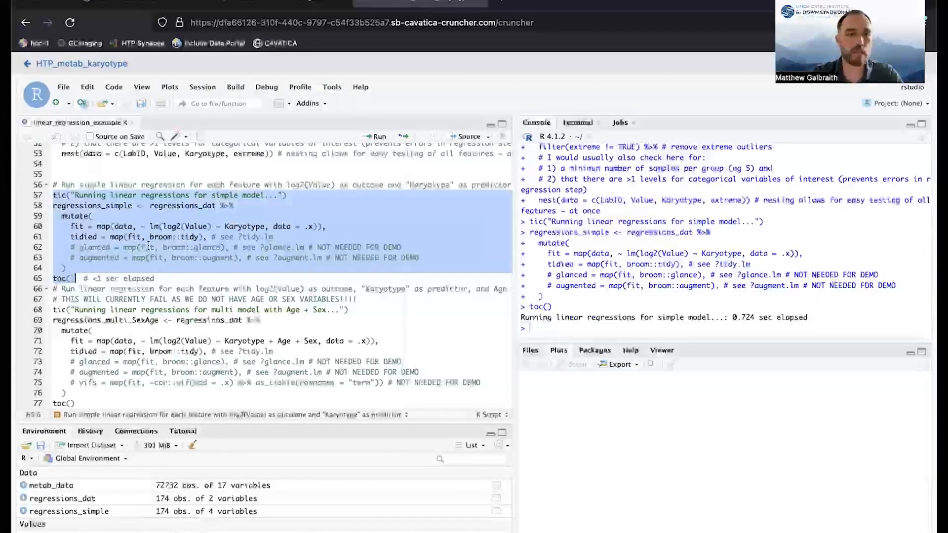
pyautogui.click(110, 206)
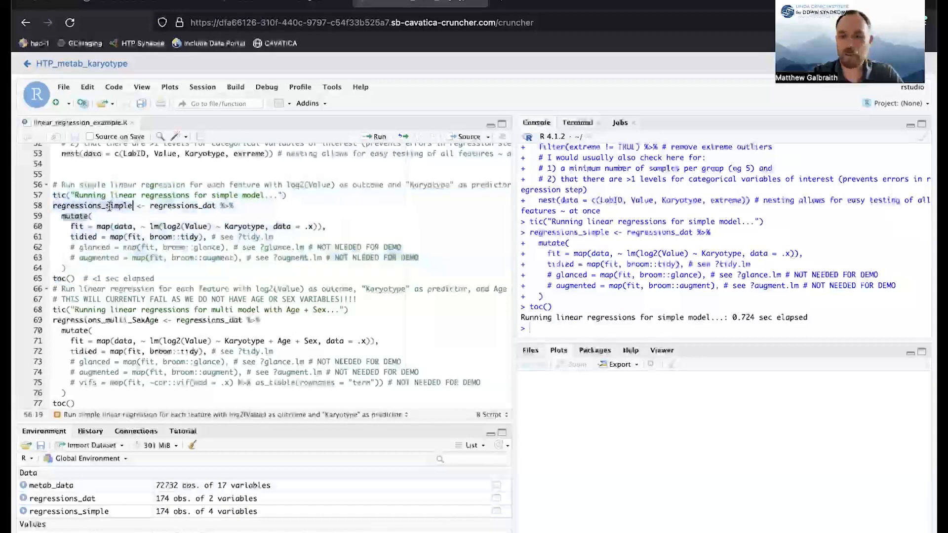
pyautogui.doubleClick(110, 206)
pyautogui.hotkey('ctrl', 'Return')
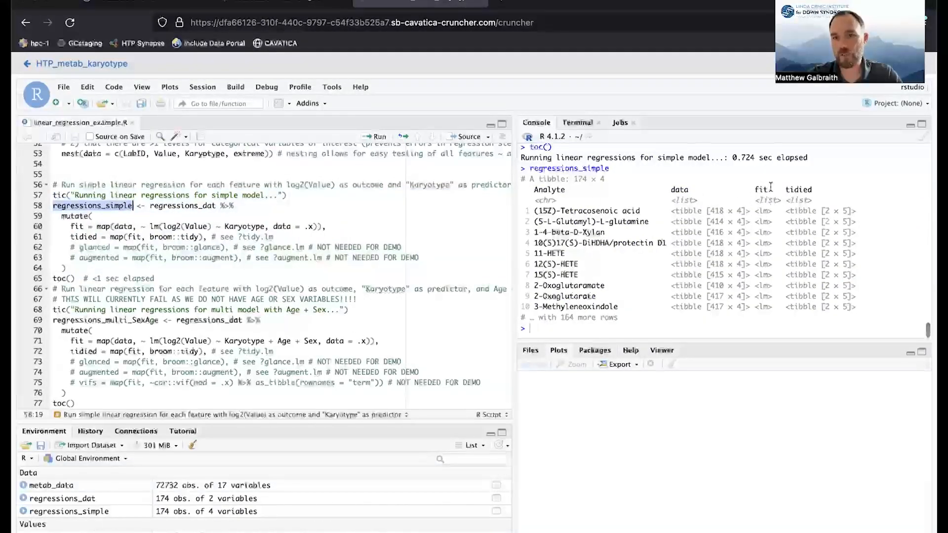
pyautogui.moveTo(784, 190); pyautogui.dragTo(852, 210)
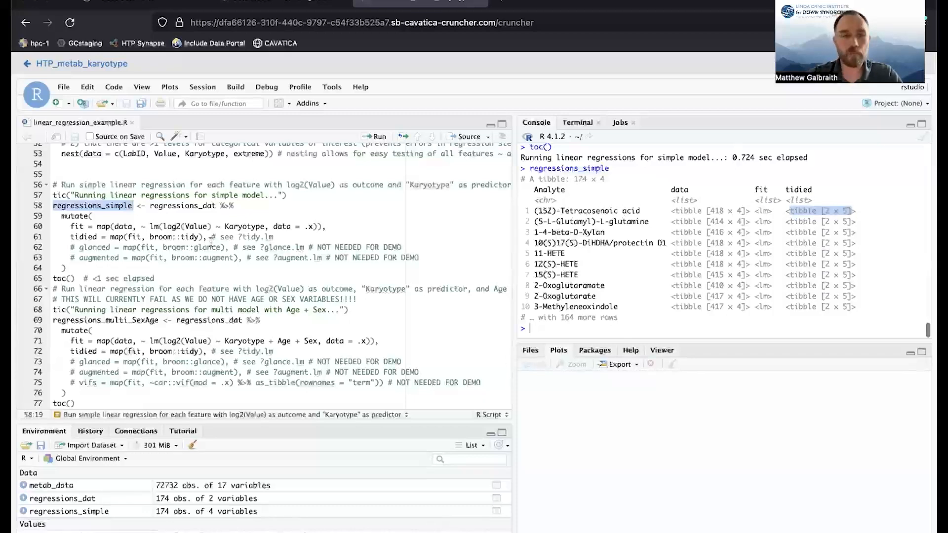
pyautogui.click(101, 206)
# Preview the simple-model results pipeline from regressions_simple on line 81 through the arrange(pval) call on line 94.
pyautogui.scroll(-4, 148, 223)
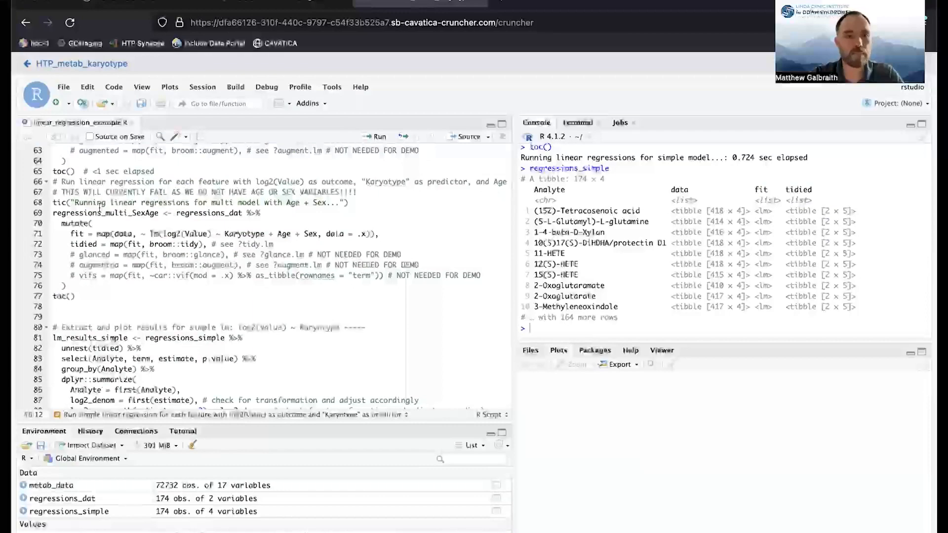
pyautogui.scroll(-6, 133, 209)
pyautogui.scroll(1, 143, 210)
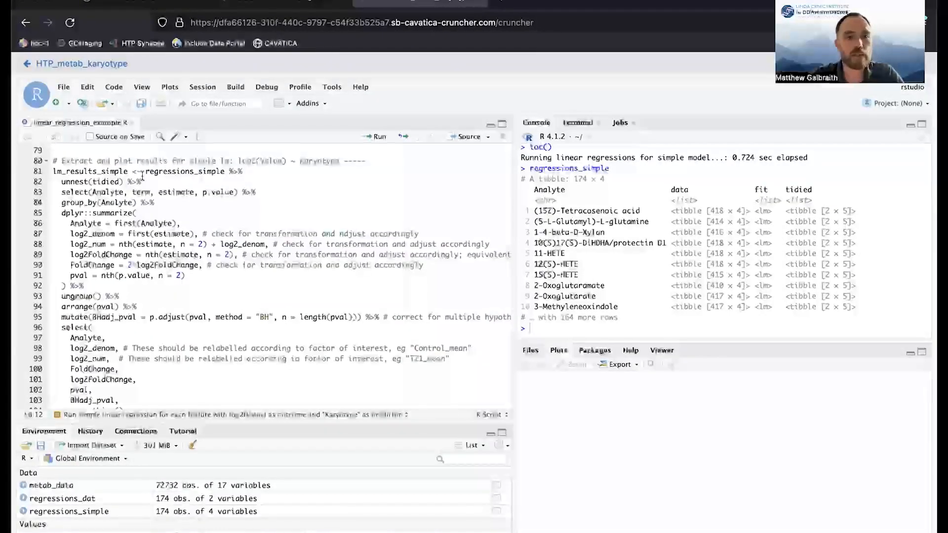
pyautogui.moveTo(145, 170); pyautogui.dragTo(119, 306)
pyautogui.hotkey('ctrl', 'Return')
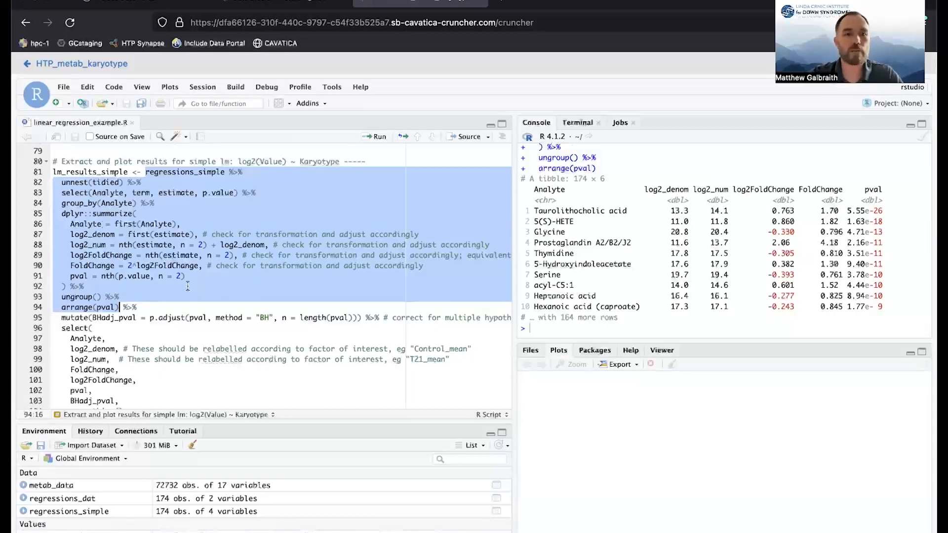
# Extend the pipeline preview through the BH p-value adjustment on line 95, and again through the closing select call on line 105.
pyautogui.keyDown('shift'); pyautogui.click(360, 317); pyautogui.keyUp('shift')
pyautogui.hotkey('ctrl', 'Return')
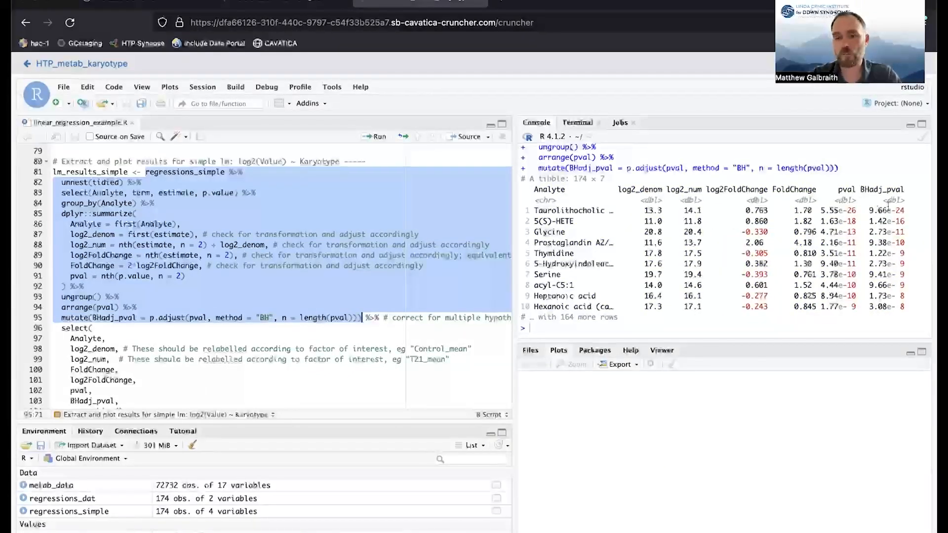
pyautogui.scroll(-3, 191, 226)
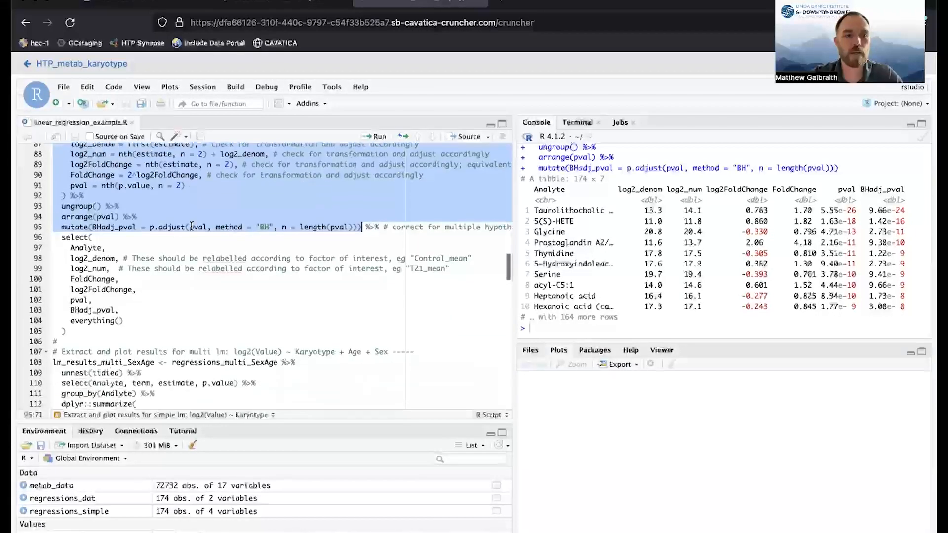
pyautogui.keyDown('shift'); pyautogui.click(71, 328); pyautogui.keyUp('shift')
pyautogui.hotkey('ctrl', 'Return')
# Run the complete "Extract and plot results for simple lm" block to create lm_results_simple and review the printed results table.
pyautogui.scroll(3, 121, 200)
pyautogui.click(88, 188)
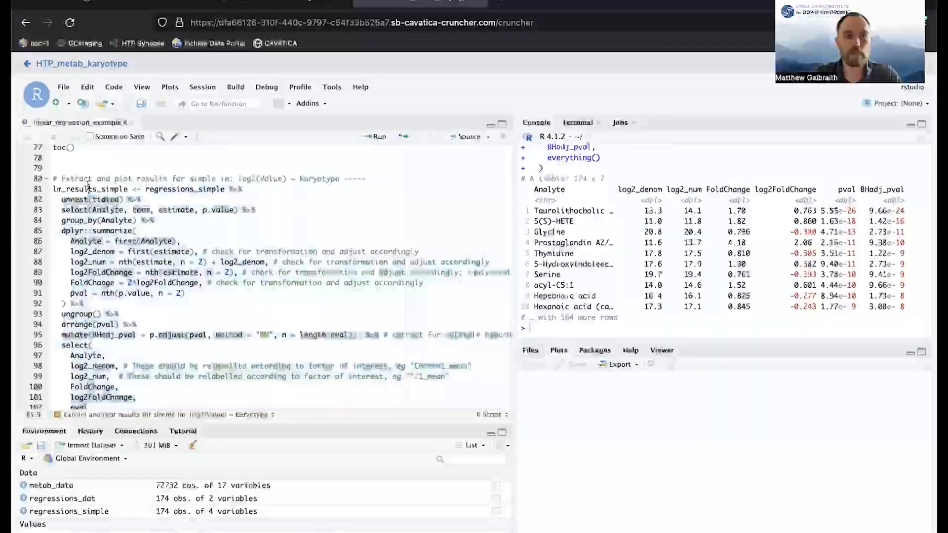
pyautogui.hotkey('ctrl', 'Return')
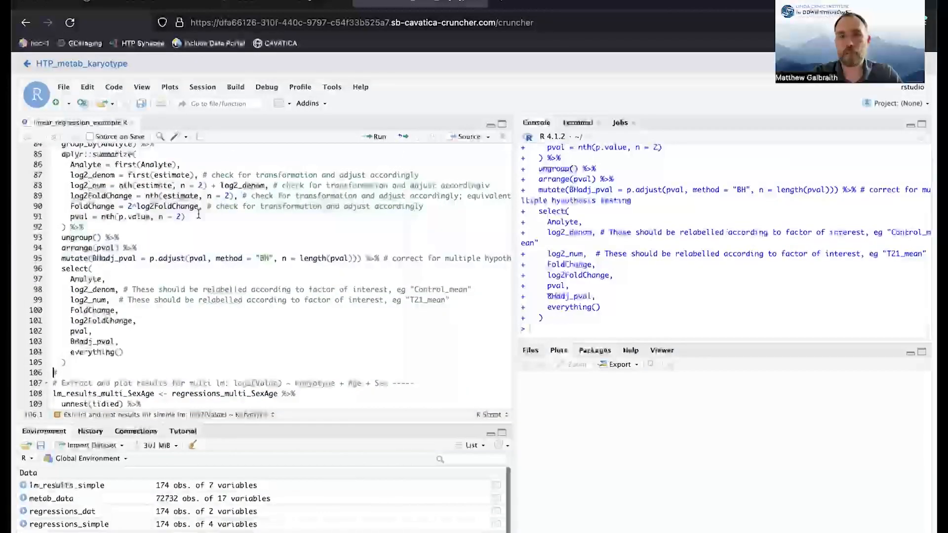
pyautogui.scroll(4, 633, 301)
pyautogui.scroll(5, 634, 300)
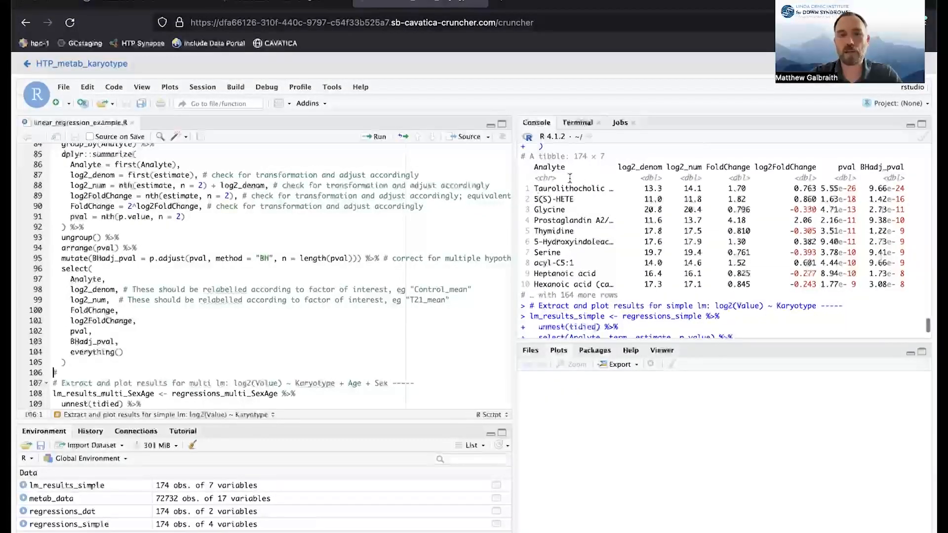
# Define the volcano_plot_lab_lm function and draw the simple model's volcano plot titled "Differential abundance in T21 vs. Controls".
pyautogui.scroll(-5, 185, 250)
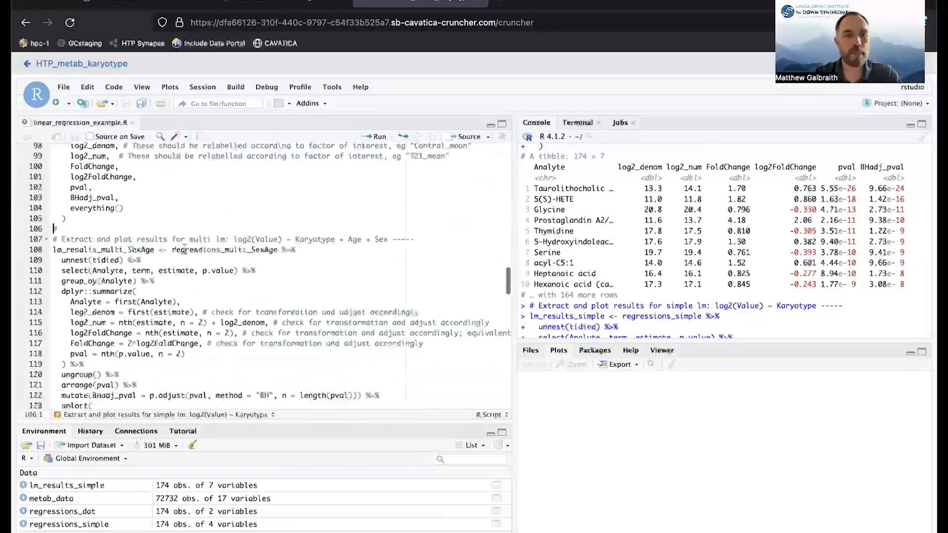
pyautogui.scroll(-10, 185, 250)
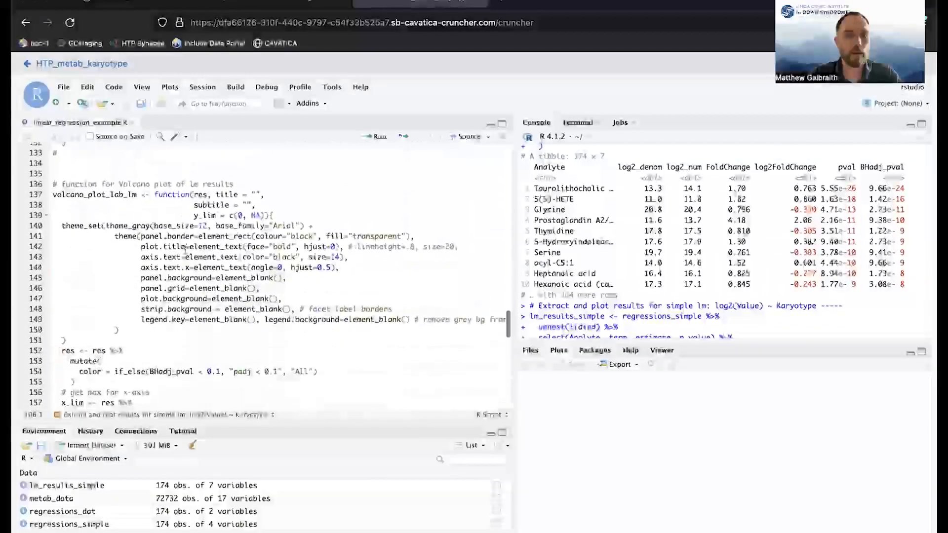
pyautogui.hotkey('ctrl', 'Return')
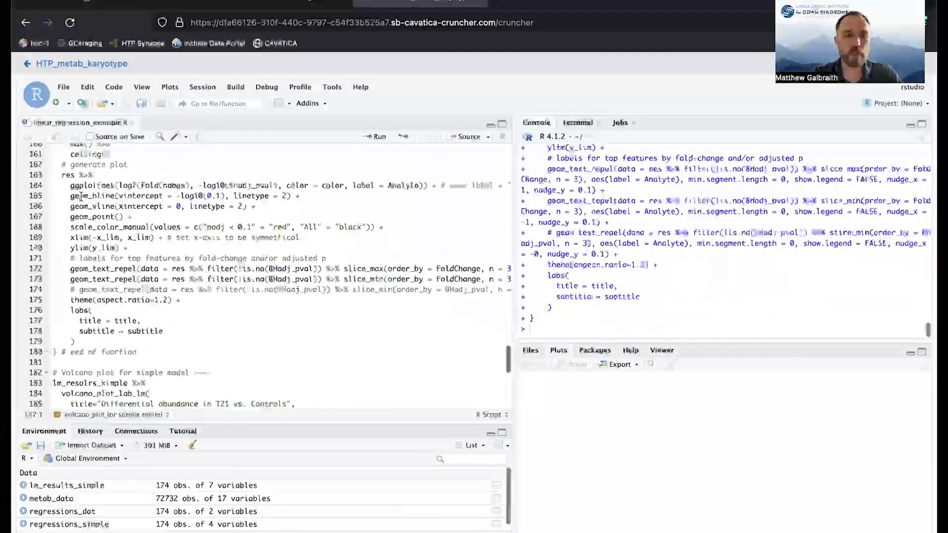
pyautogui.hotkey('ctrl', 'Return')
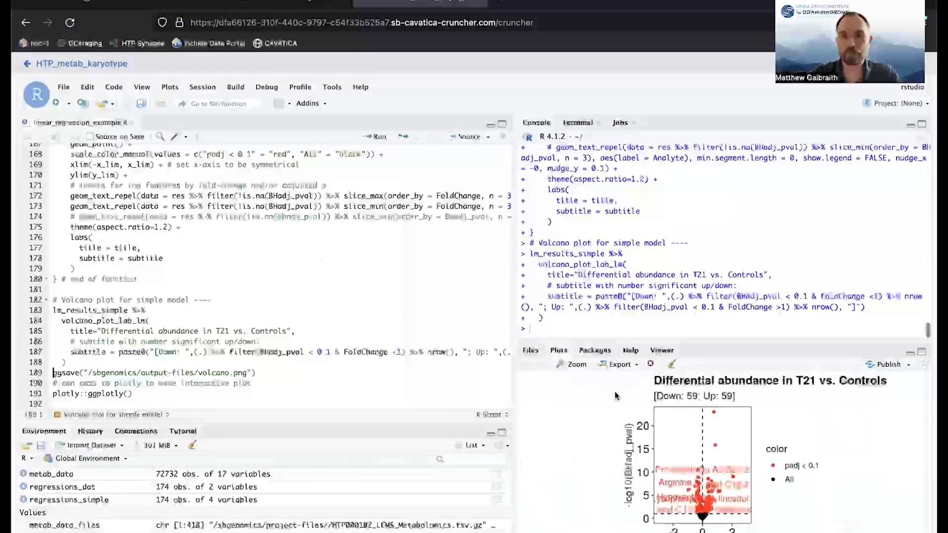
# View the volcano plot enlarged in a separate window, and save it as /sbgenomics/output-files/volcano.png with ggsave.
pyautogui.click(575, 365)
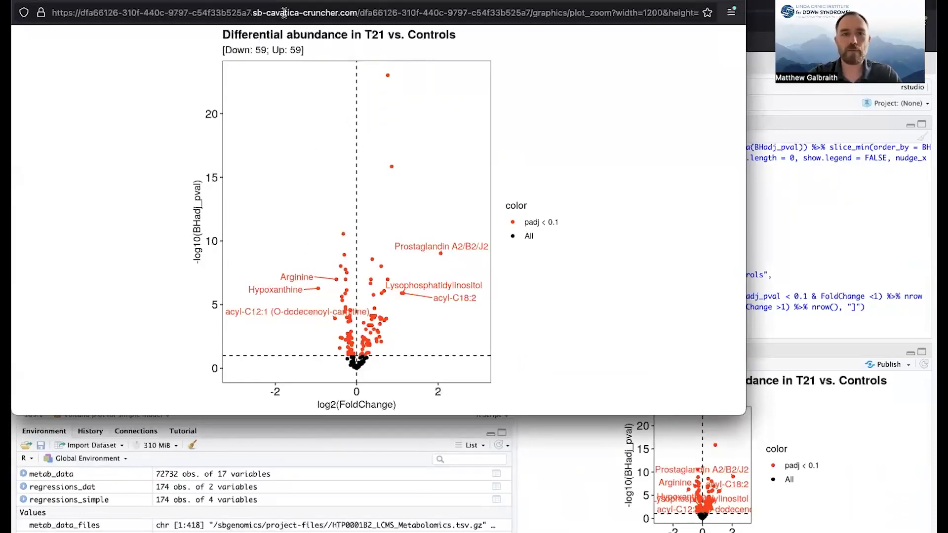
pyautogui.click(22, 1)
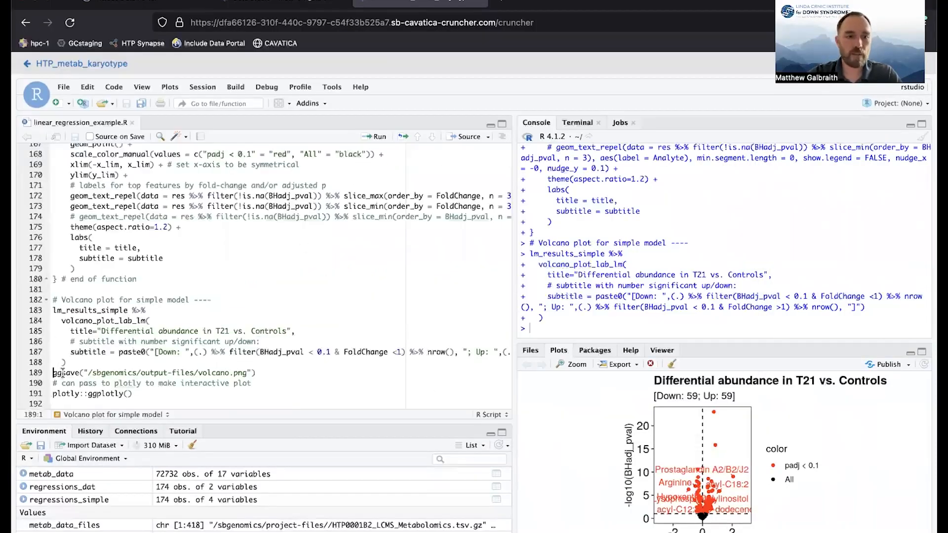
pyautogui.hotkey('ctrl', 'Return')
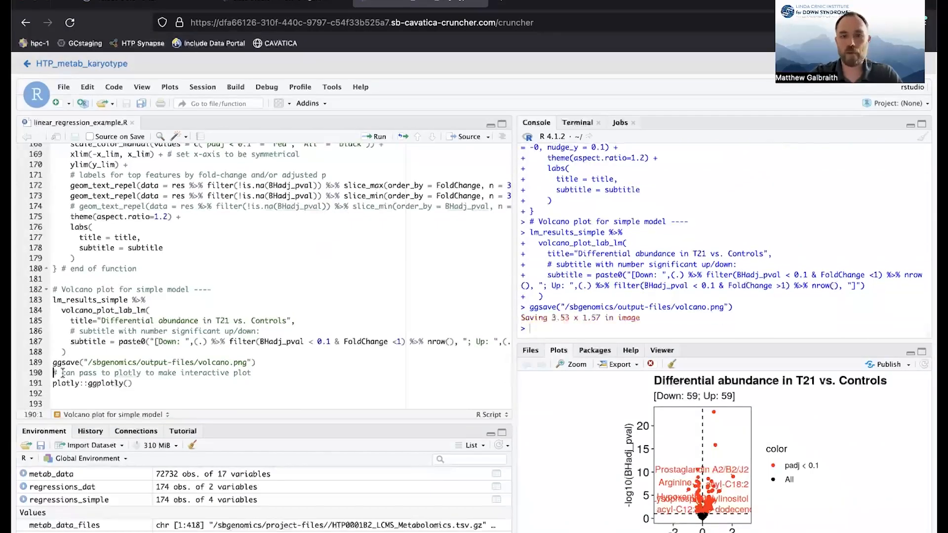
# Create an interactive version of the volcano plot with plotly::ggplotly() and inspect individual metabolite points in the enlarged view.
pyautogui.click(57, 393)
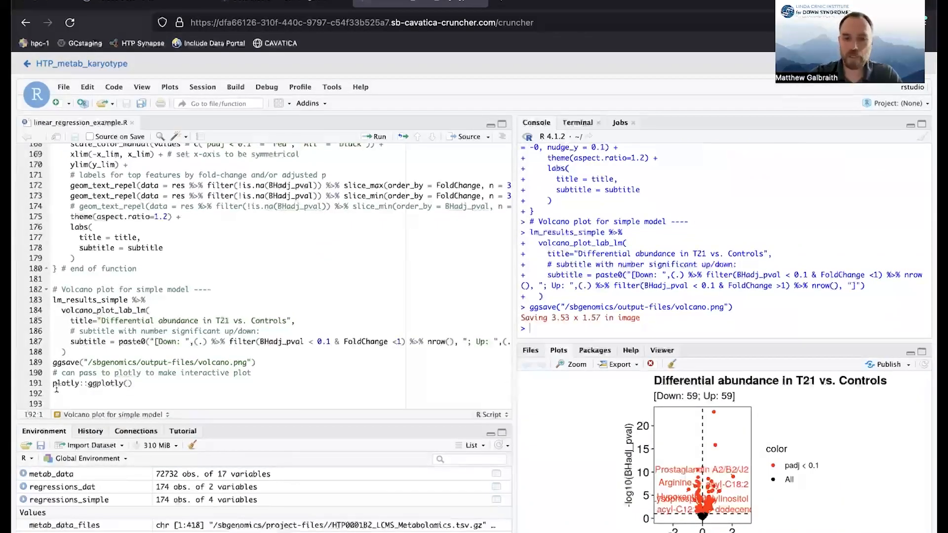
pyautogui.hotkey('ctrl', 'Return')
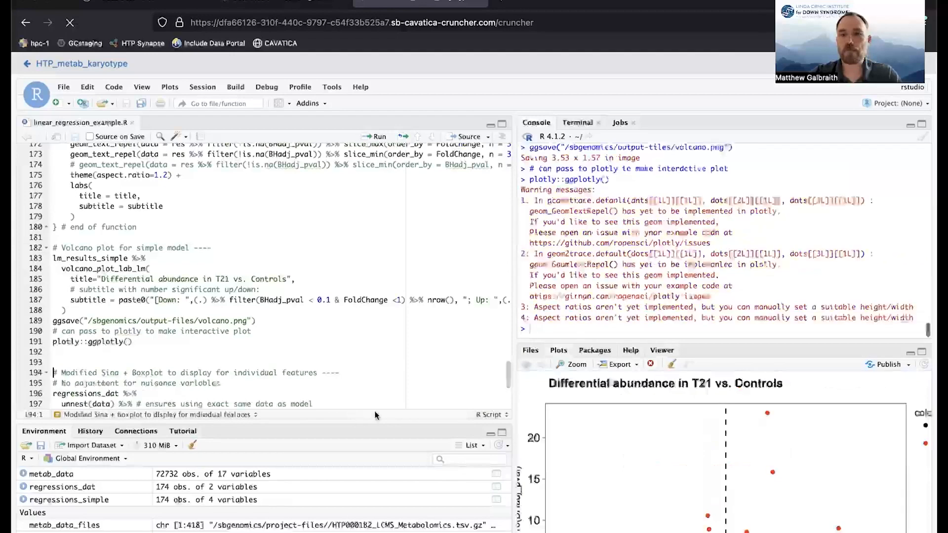
pyautogui.click(575, 364)
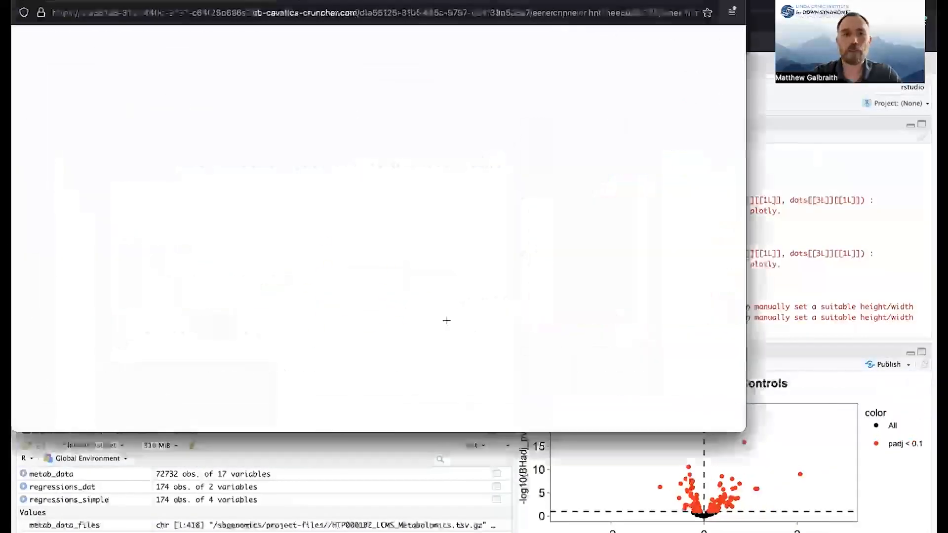
pyautogui.moveTo(550, 262)
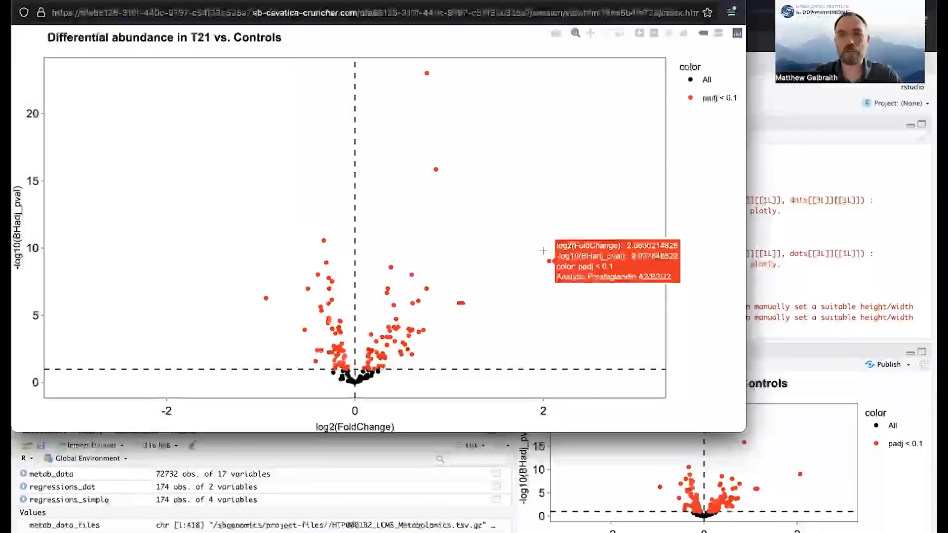
pyautogui.moveTo(435, 168)
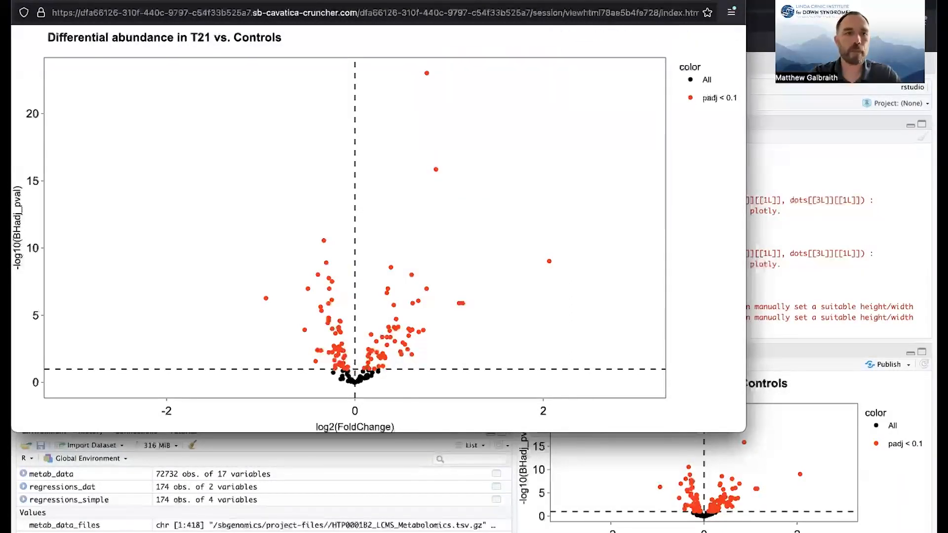
pyautogui.click(21, 1)
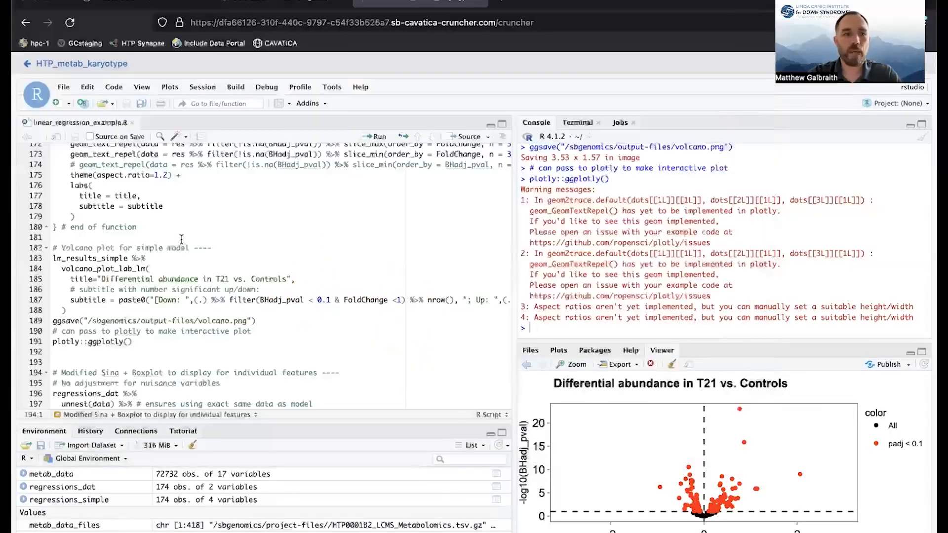
# Run the modified sina and boxplot block for Taurolithocholic acid and 5(S)-HETE by Karyotype and view the plot enlarged.
pyautogui.scroll(-5, 181, 239)
pyautogui.doubleClick(54, 227)
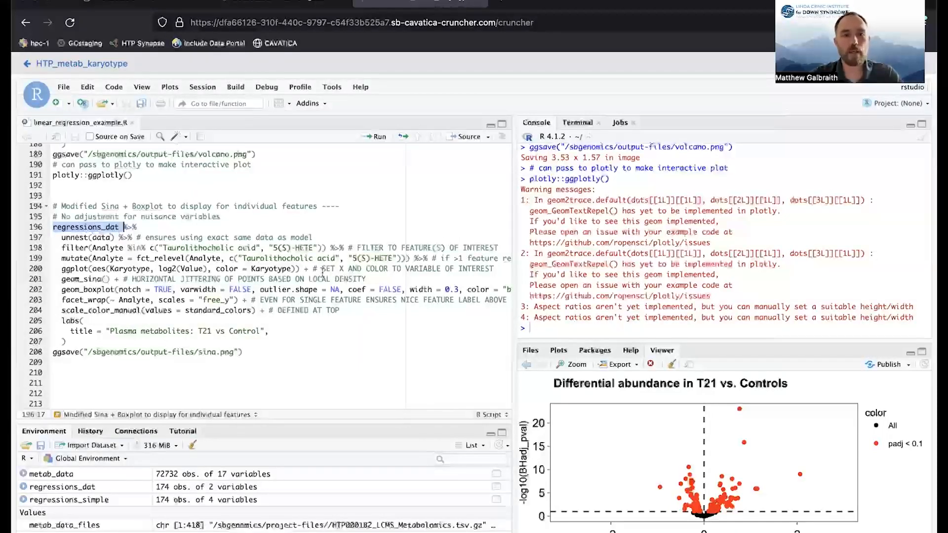
pyautogui.click(103, 237)
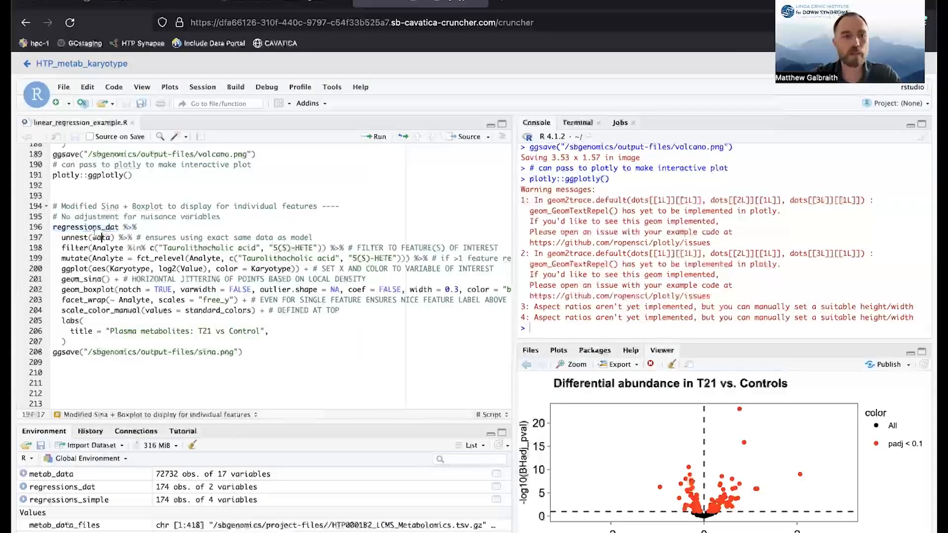
pyautogui.hotkey('ctrl', 'Return')
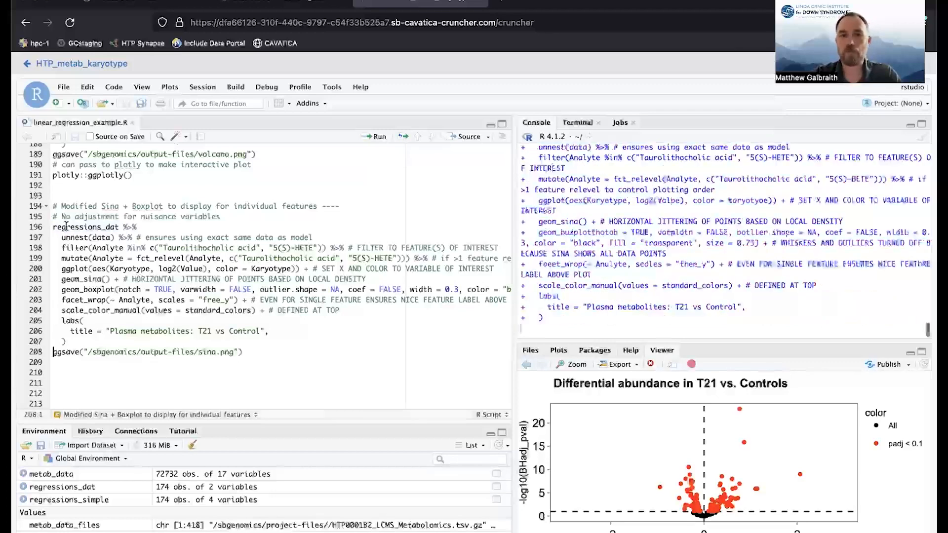
pyautogui.click(573, 364)
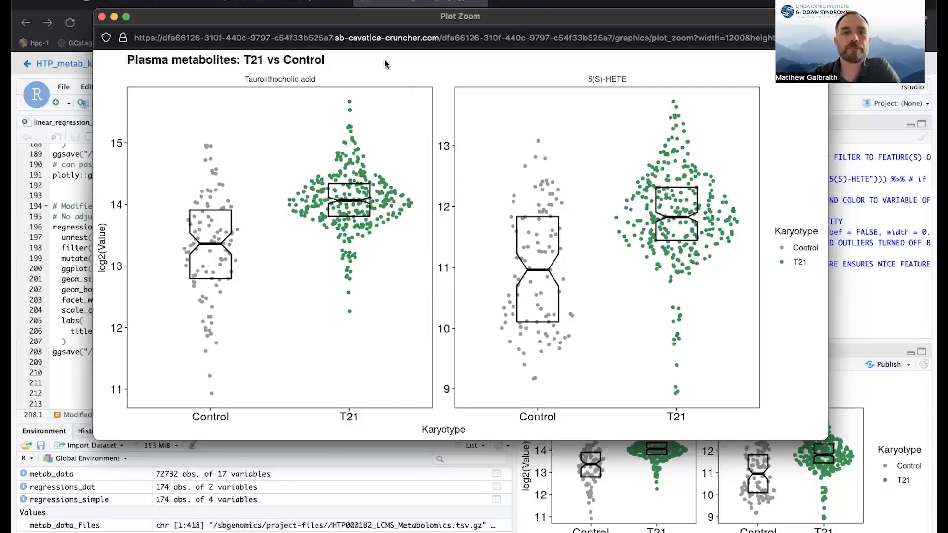
pyautogui.moveTo(396, 17); pyautogui.dragTo(383, 42)
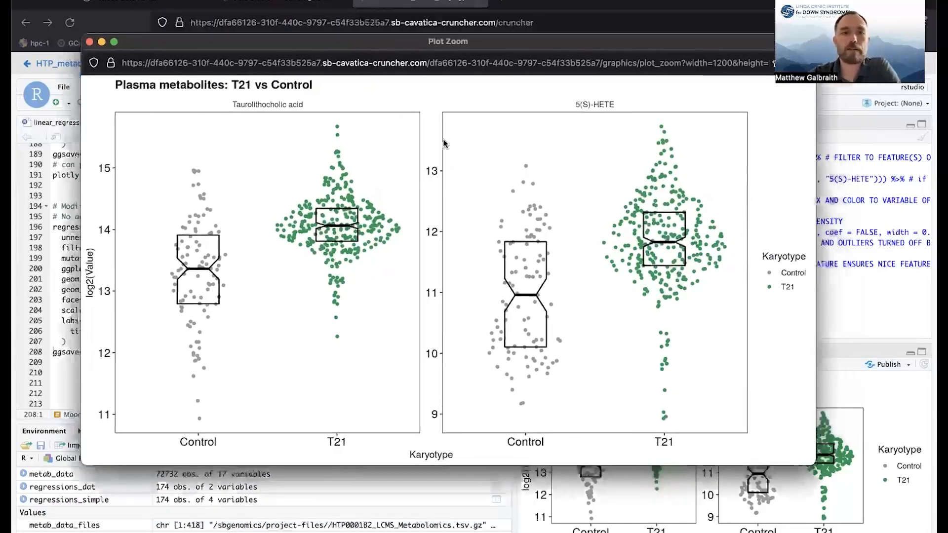